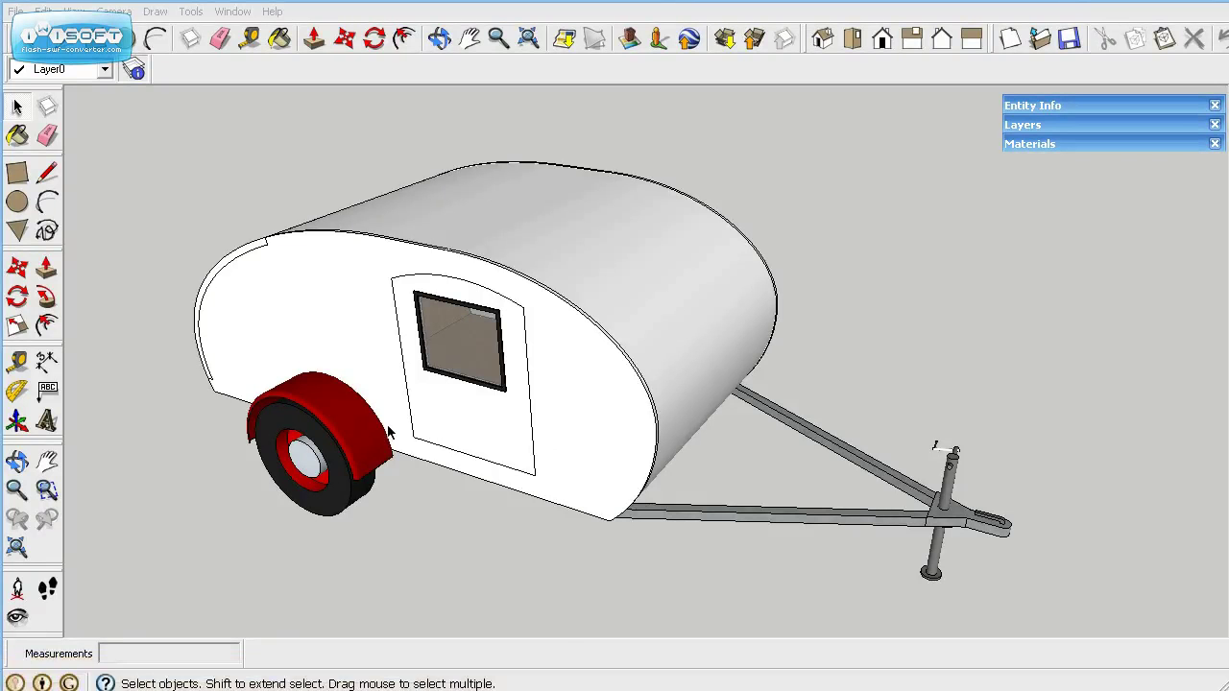
Orbit the trailer and expand the Layers list, showing only Profile hidden
middle_click_drag(389, 433, 786, 413)
scroll(903, 322, "up", 1)
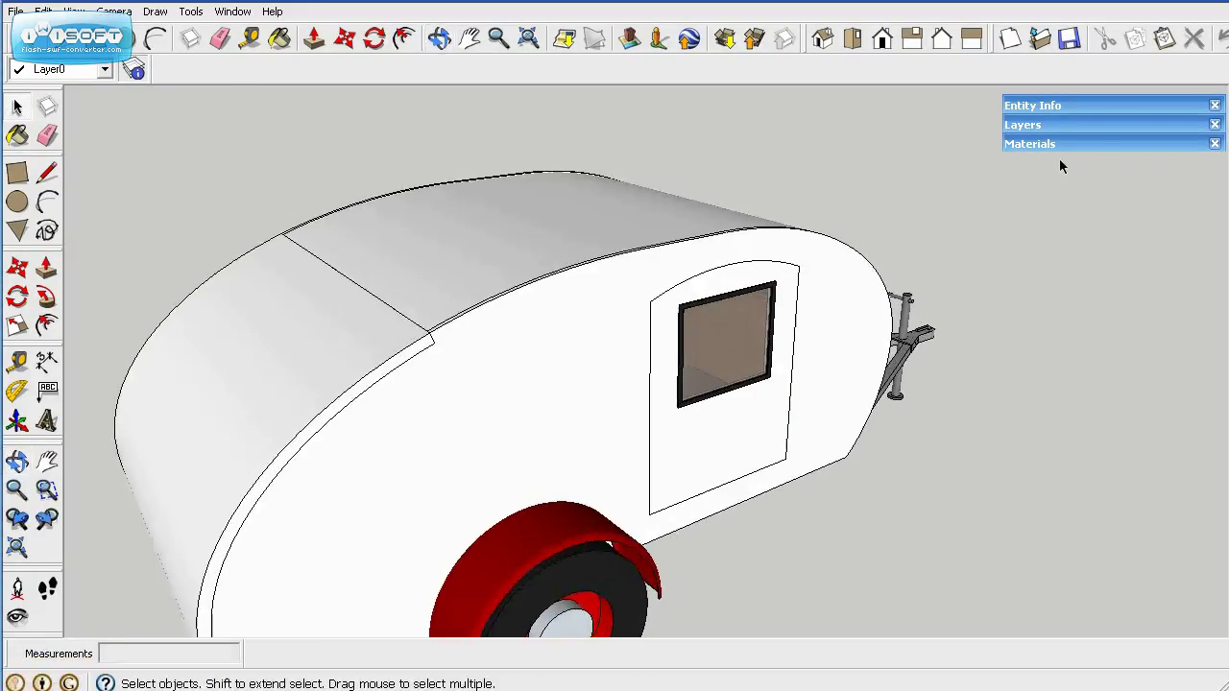
left_click(1101, 125)
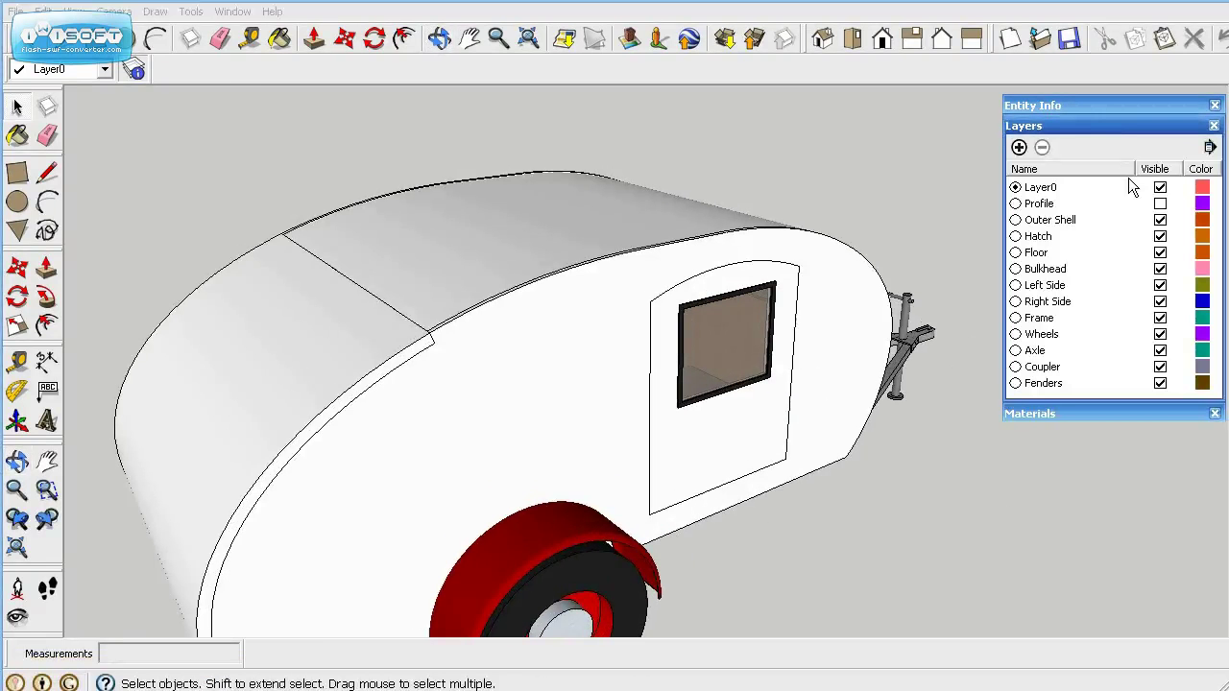
Hide the Right Side, Outer Shell, Fenders and Frame layers
left_click(1160, 301)
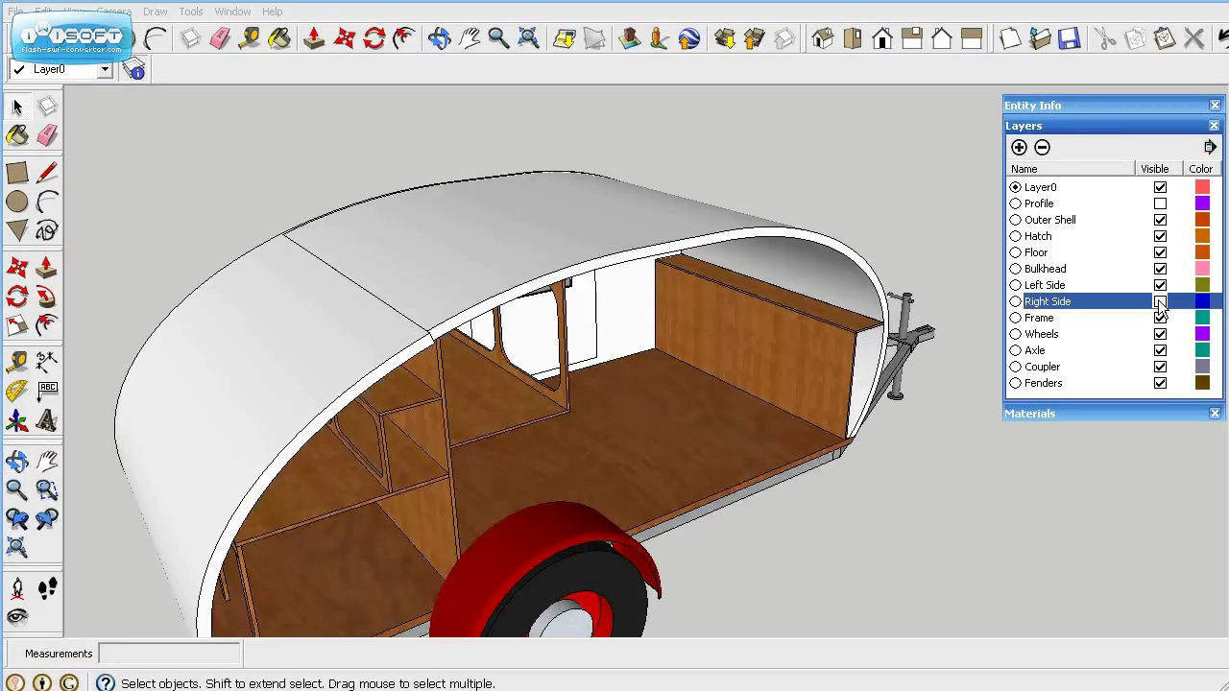
left_click(1160, 220)
left_click(1160, 384)
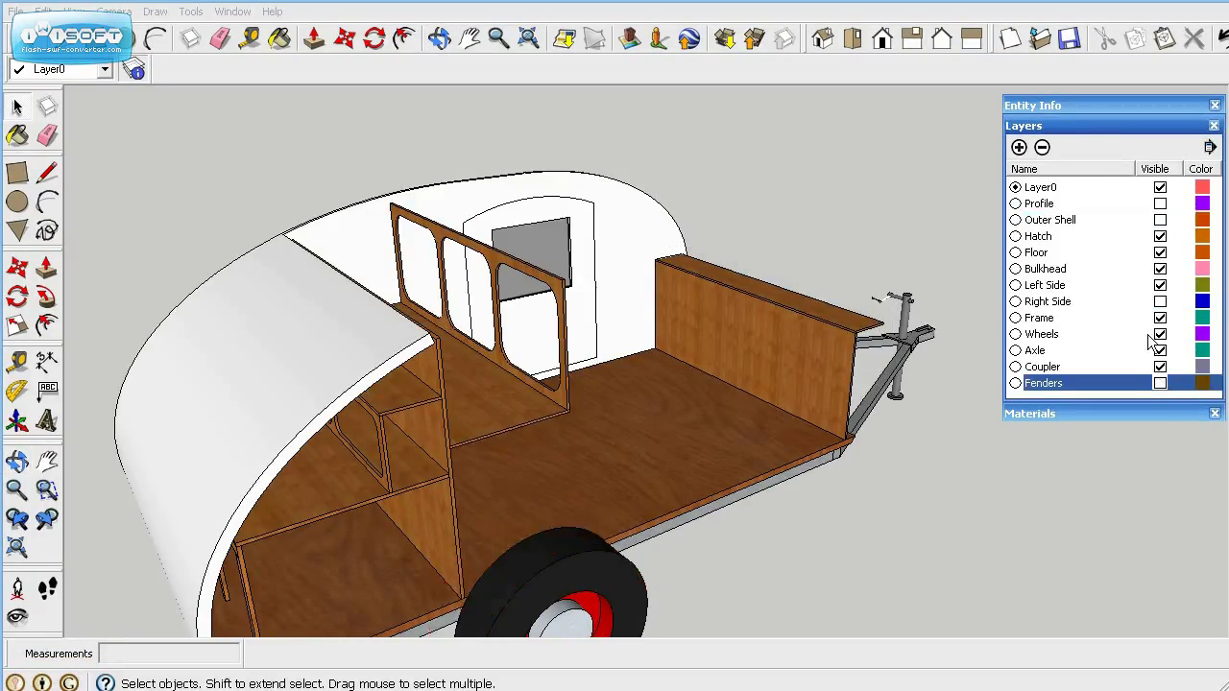
left_click(1160, 318)
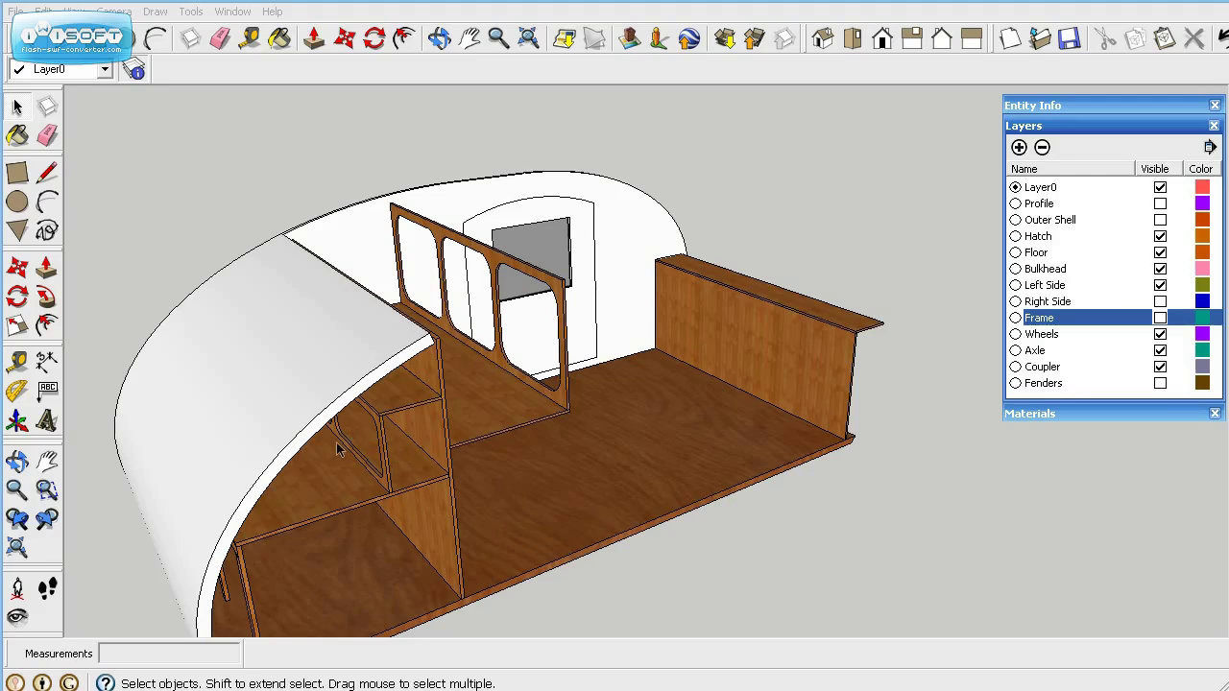
Select the bulkhead group and open it for editing
scroll(751, 383, "up", 2)
left_click(758, 370)
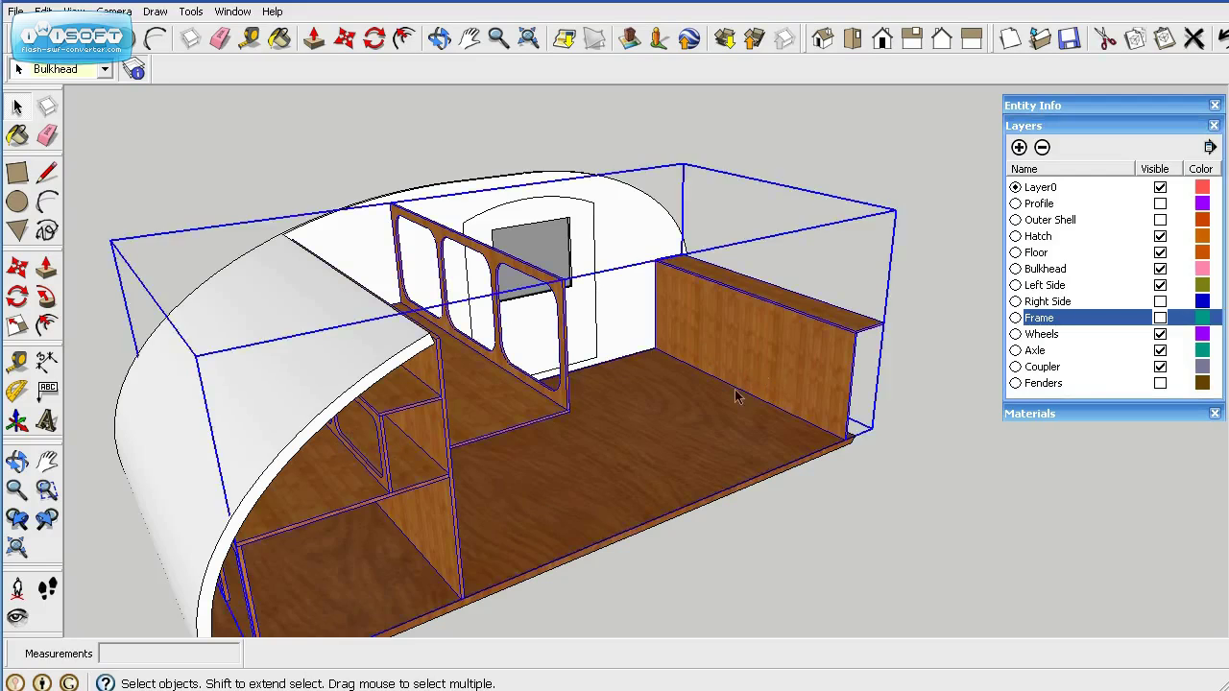
double_click(755, 362)
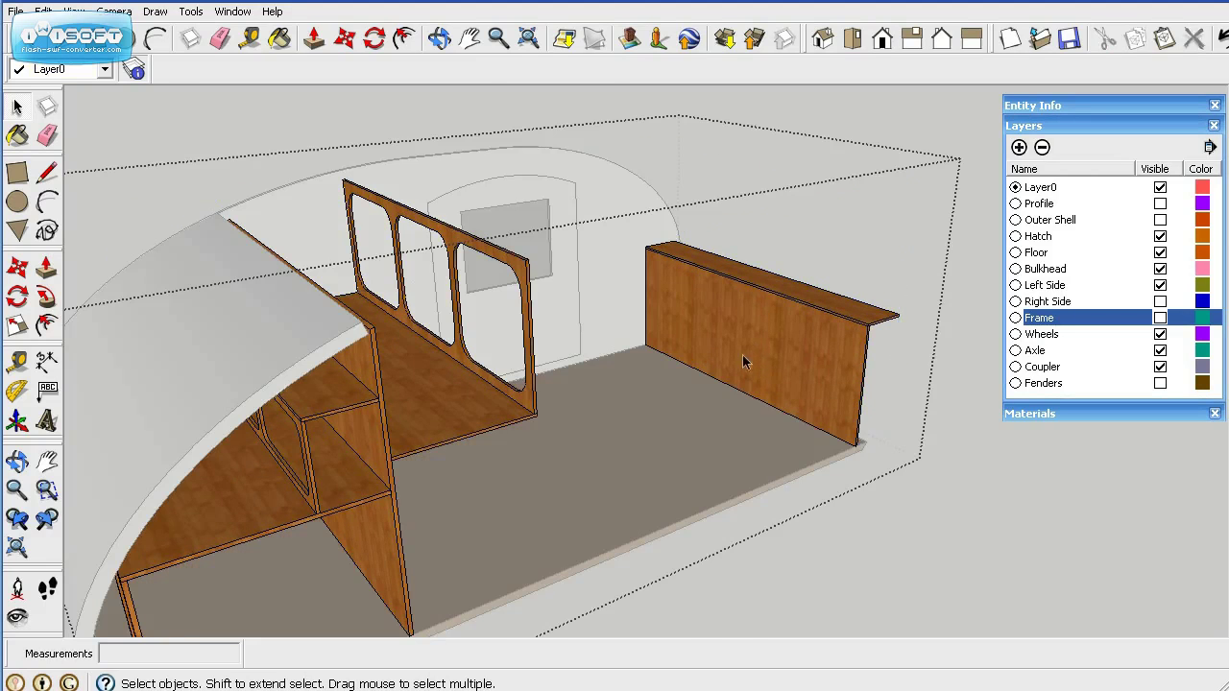
scroll(750, 354, "up", 2)
scroll(750, 354, "up", 4)
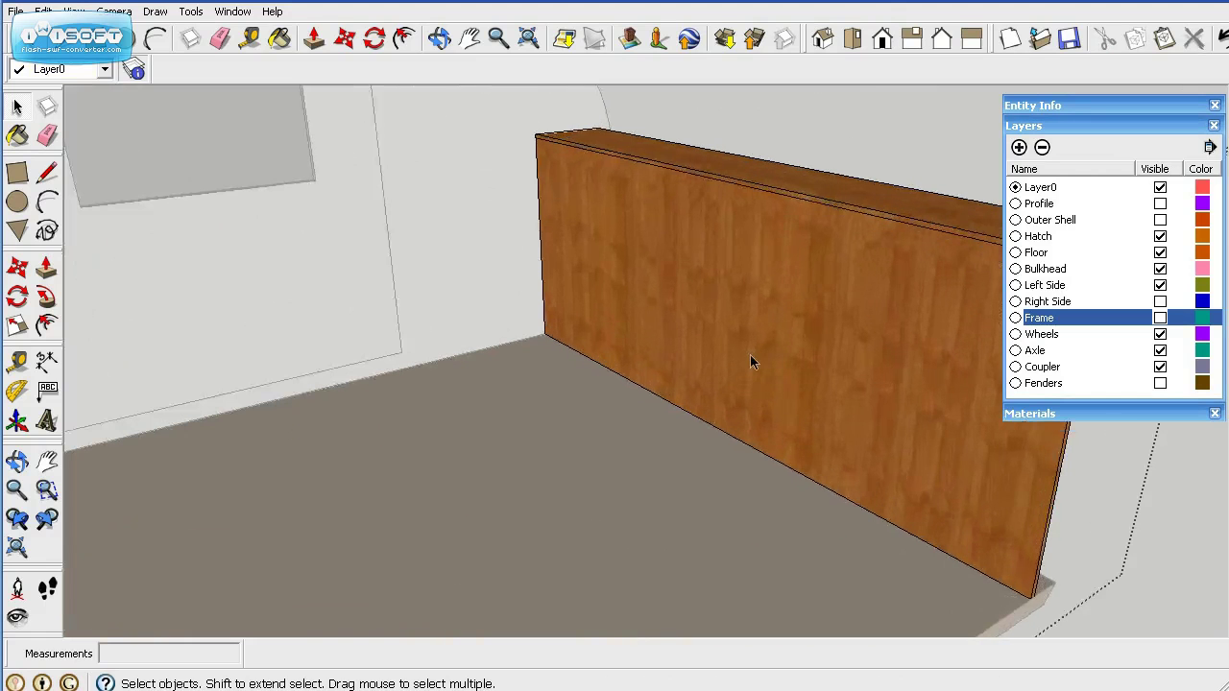
left_click(18, 362)
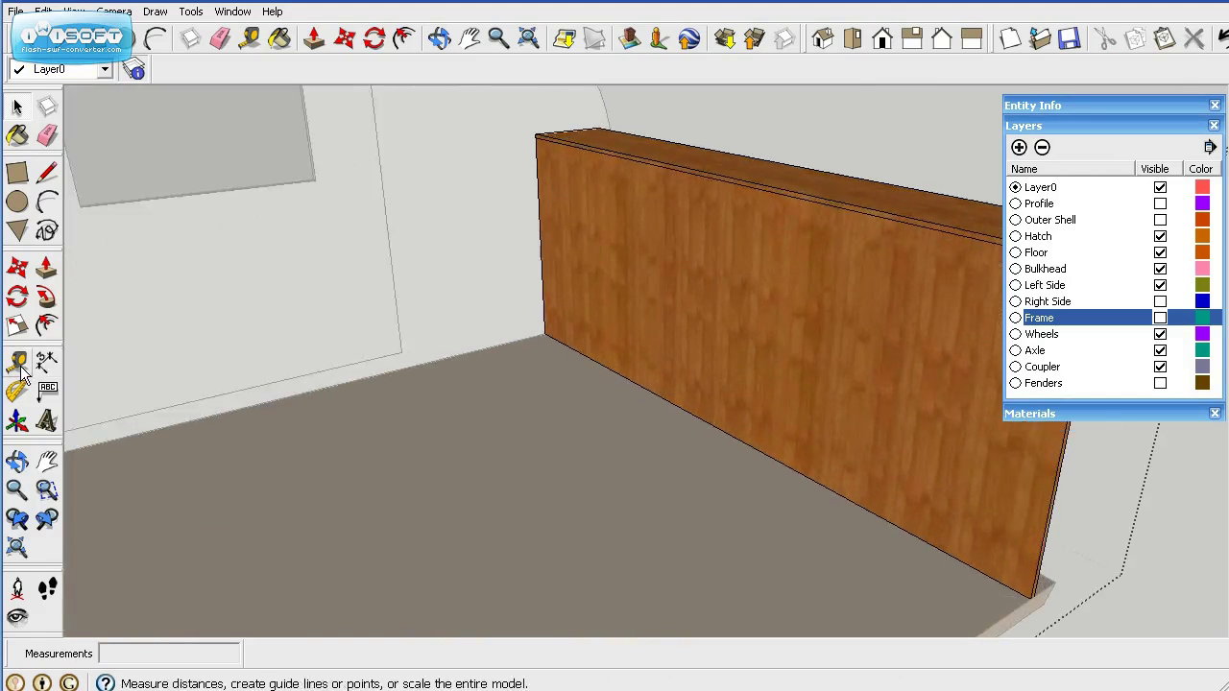
Place a guide line 8 inches above the bulkhead wall's bottom edge
left_click(619, 374)
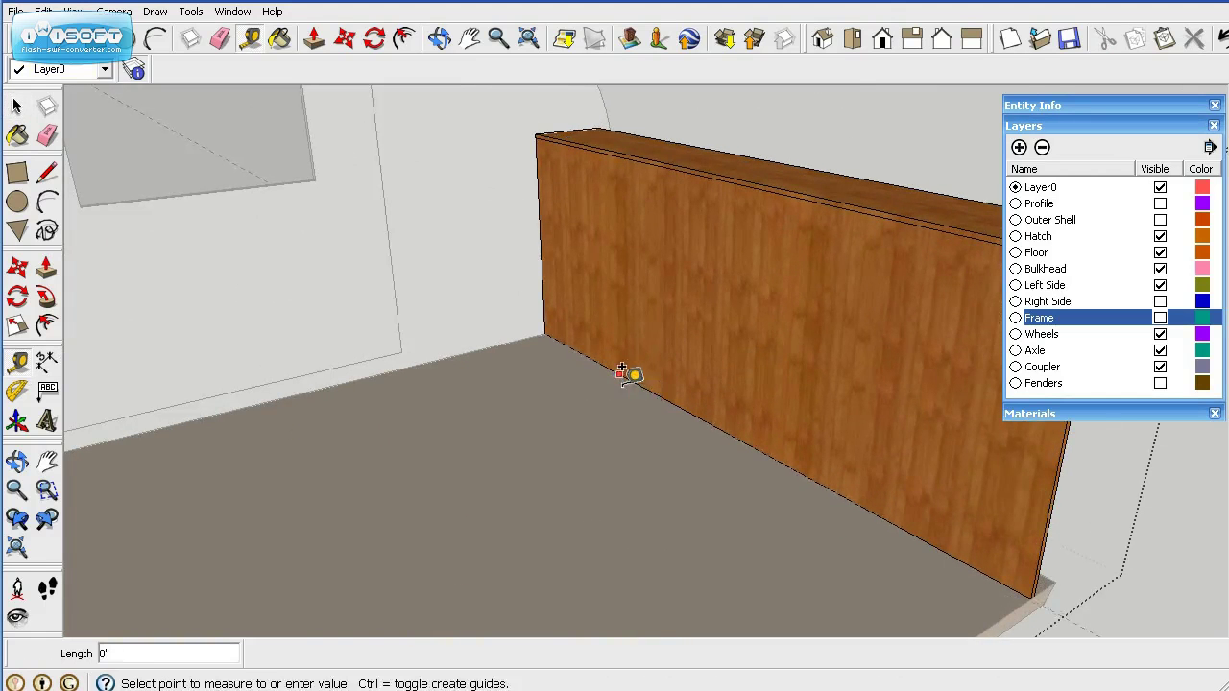
left_click(620, 374)
left_click(675, 403)
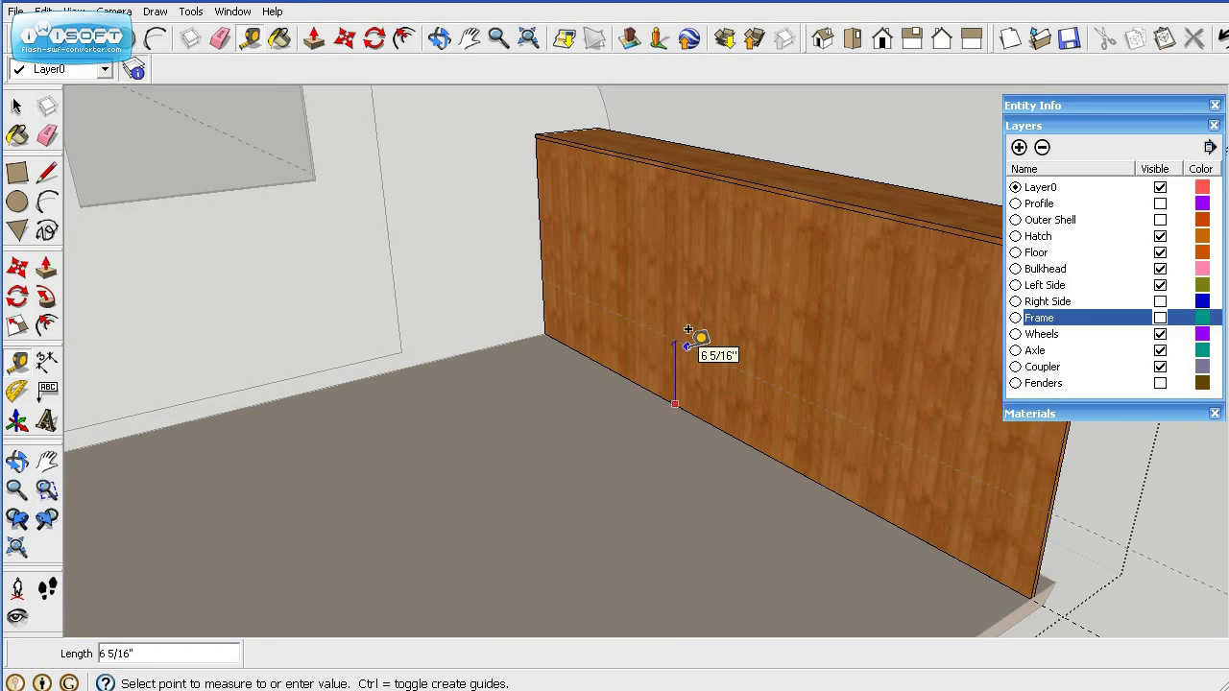
type("8")
key("Return")
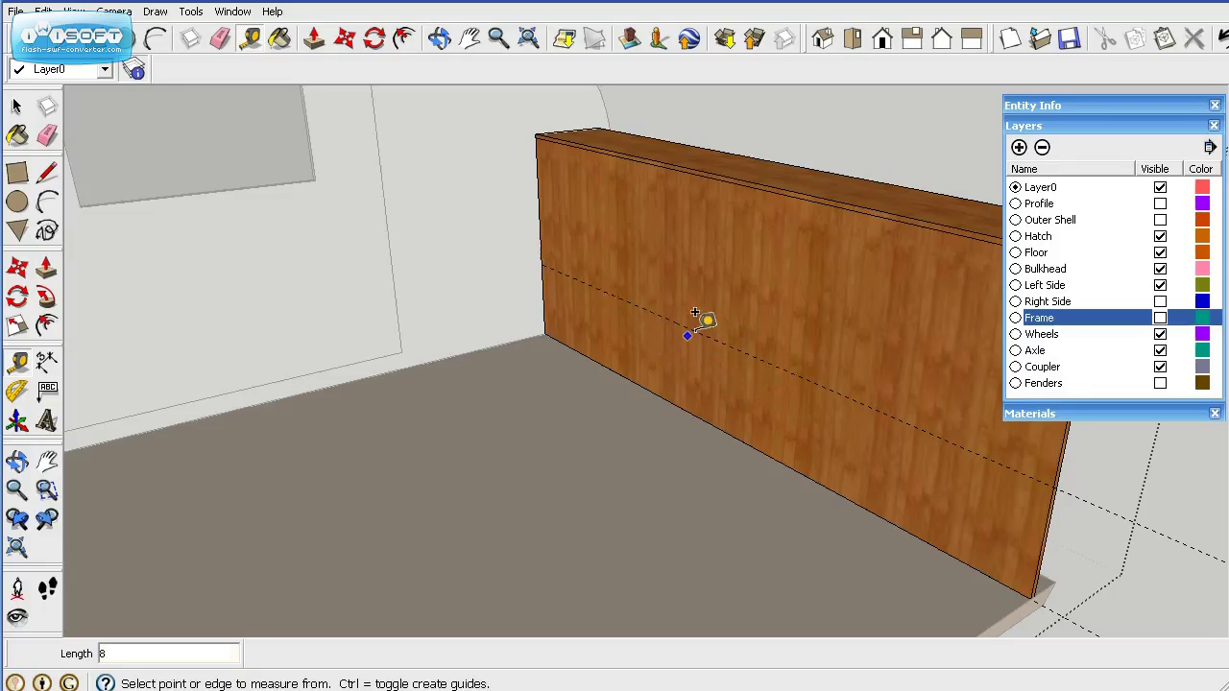
Add a guide 1.5 inches below the top edge and collapse the Layers tray
left_click(539, 203)
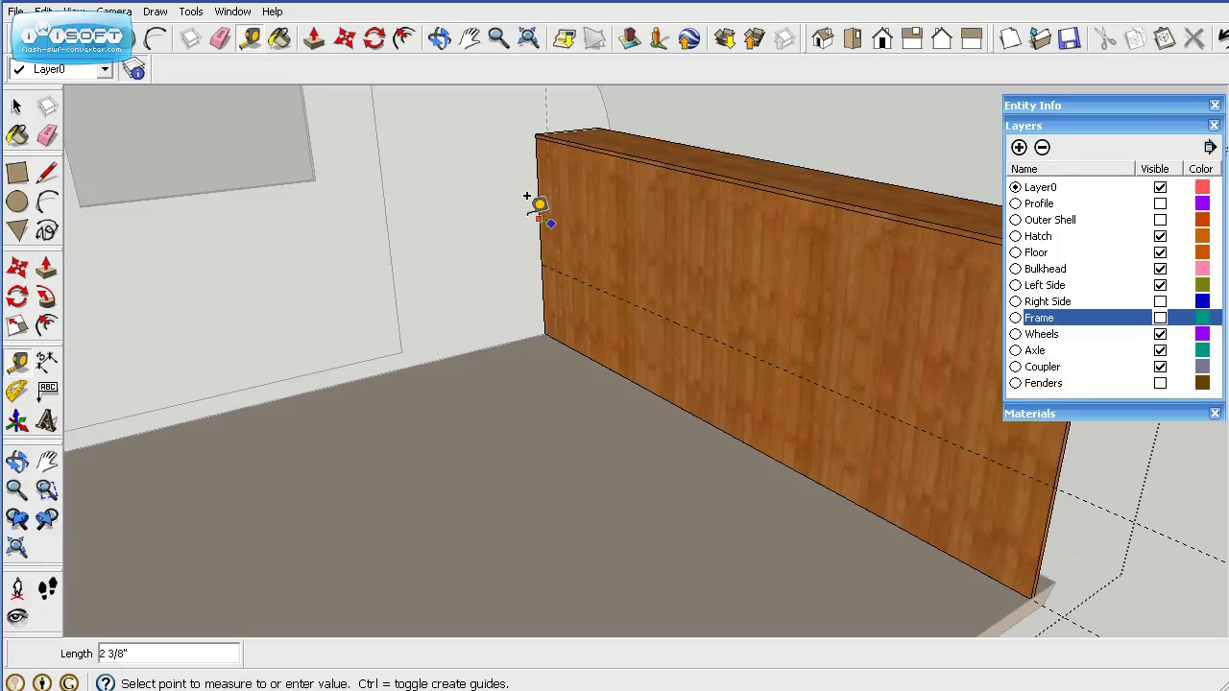
key("Escape")
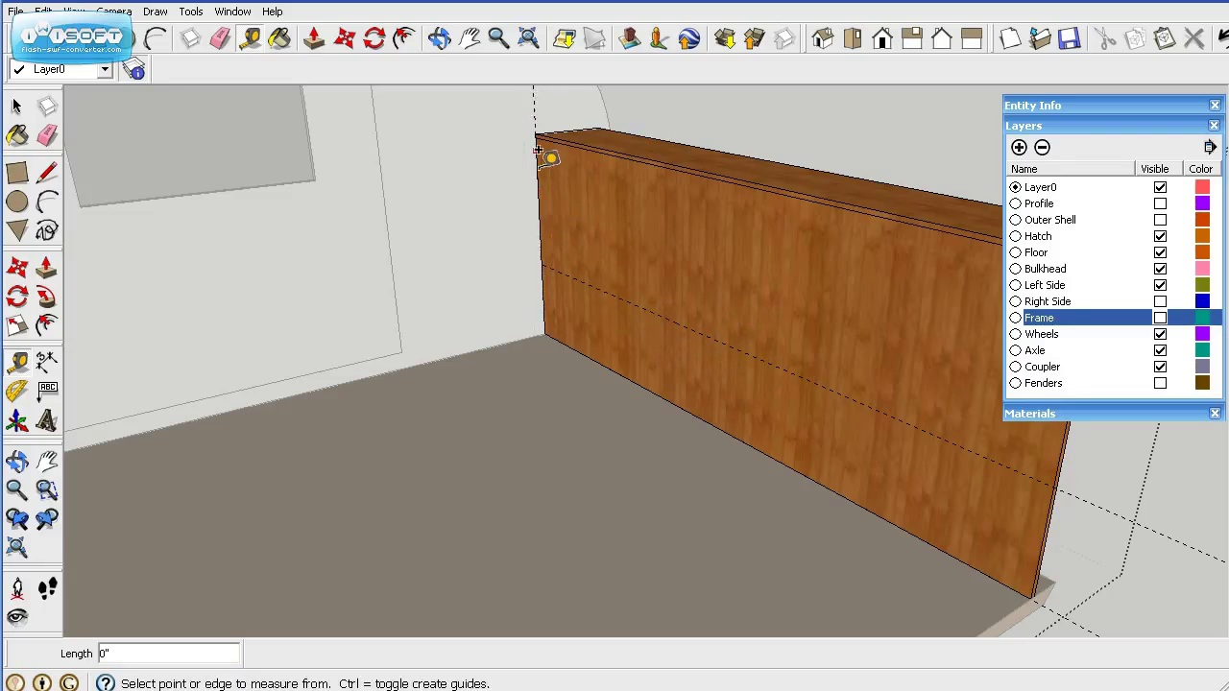
left_click(540, 170)
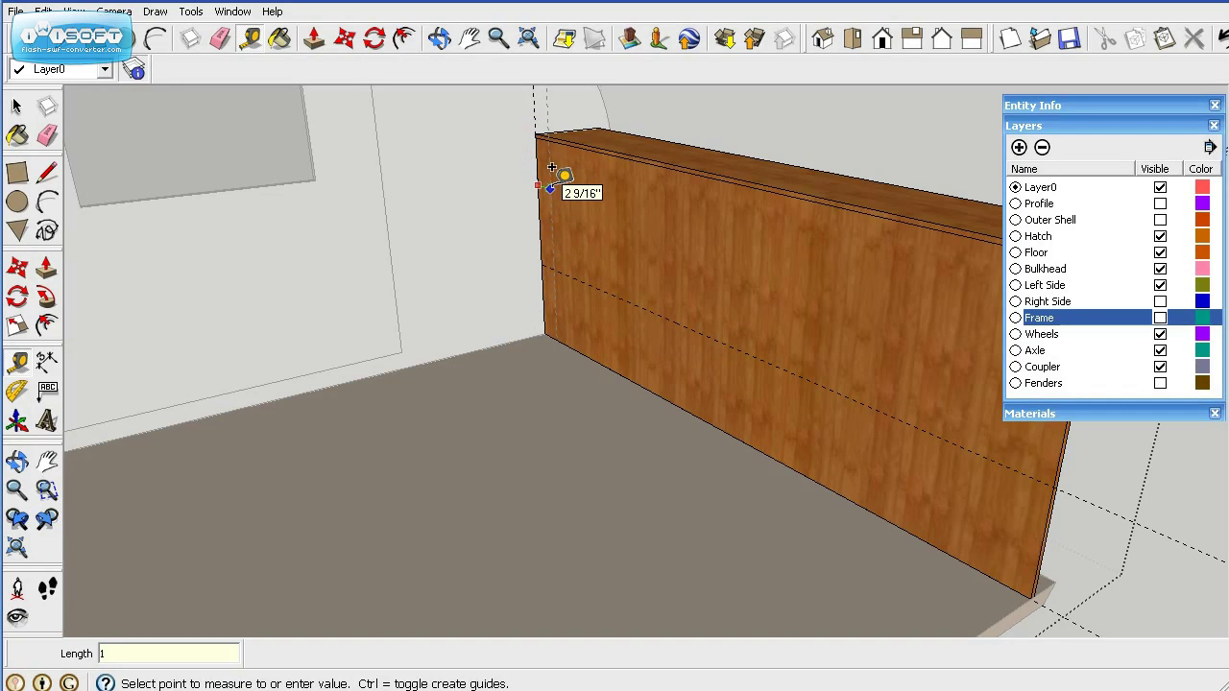
key("Return")
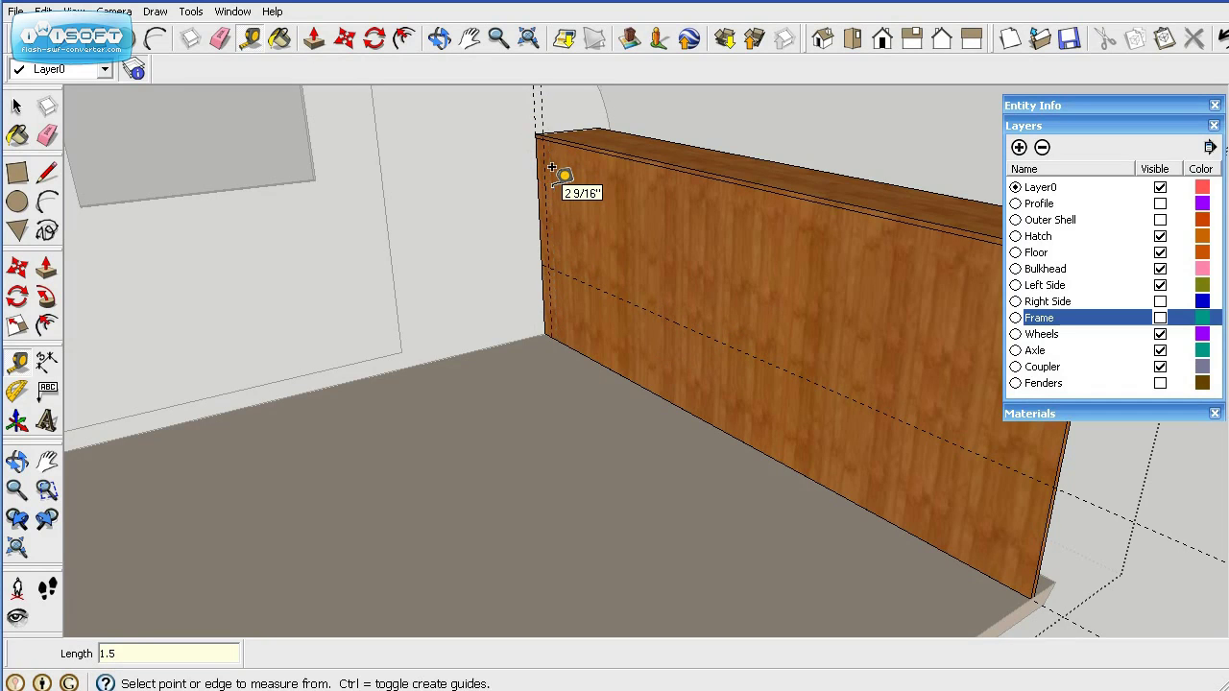
left_click(599, 142)
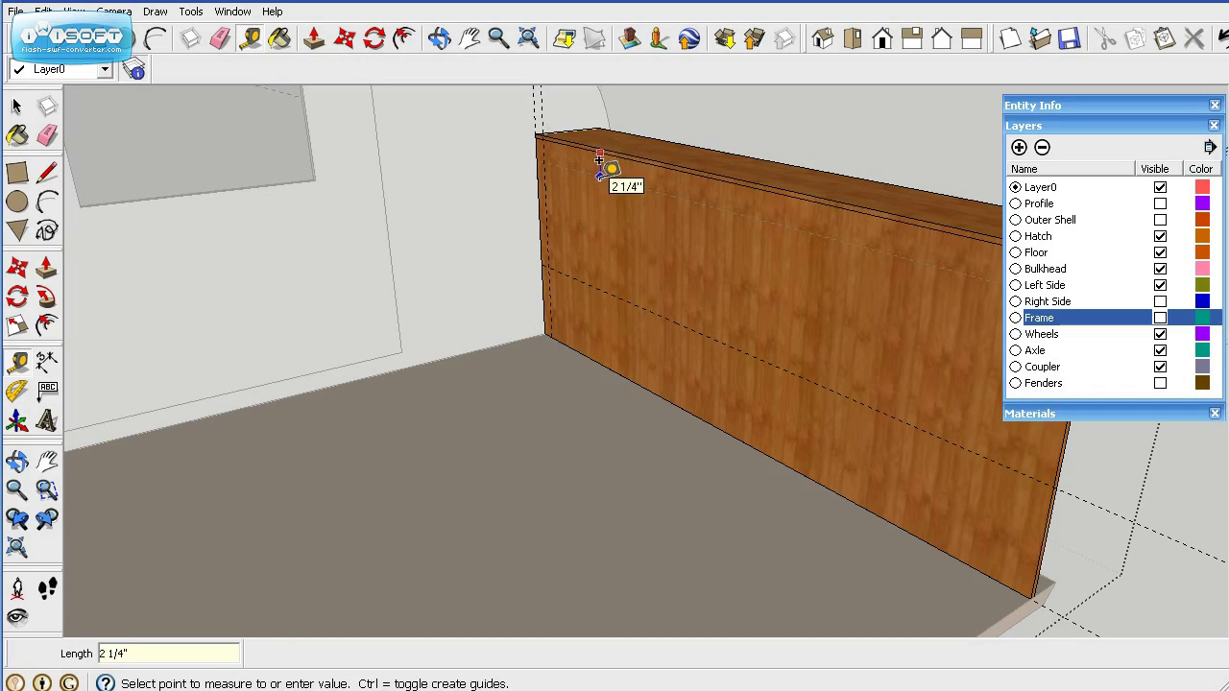
left_click(599, 163)
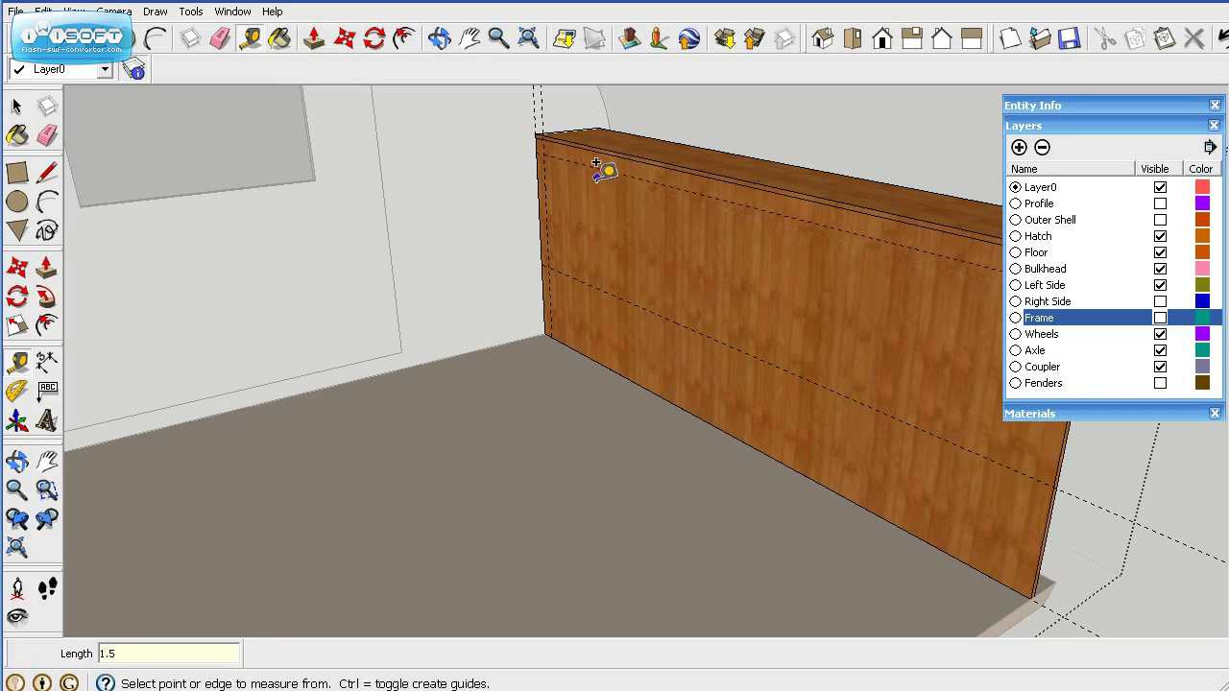
left_click(1113, 123)
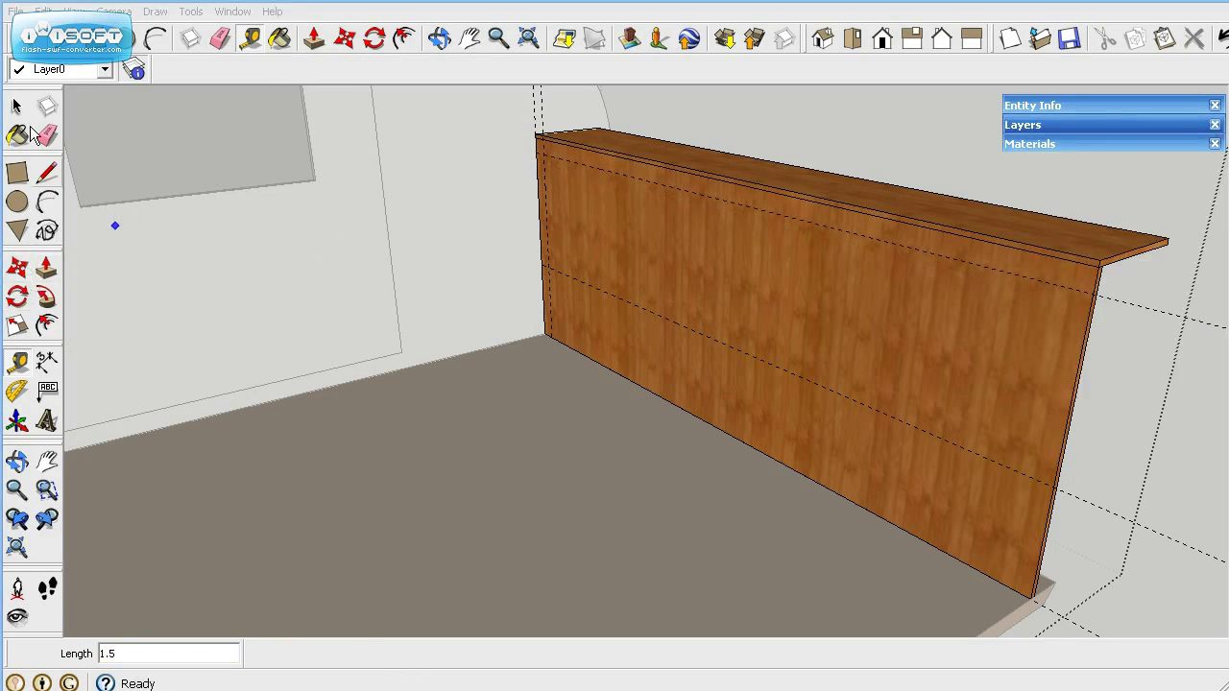
Copy the left-edge vertical guide to the right corner and divide it into thirds with /3
left_click(17, 107)
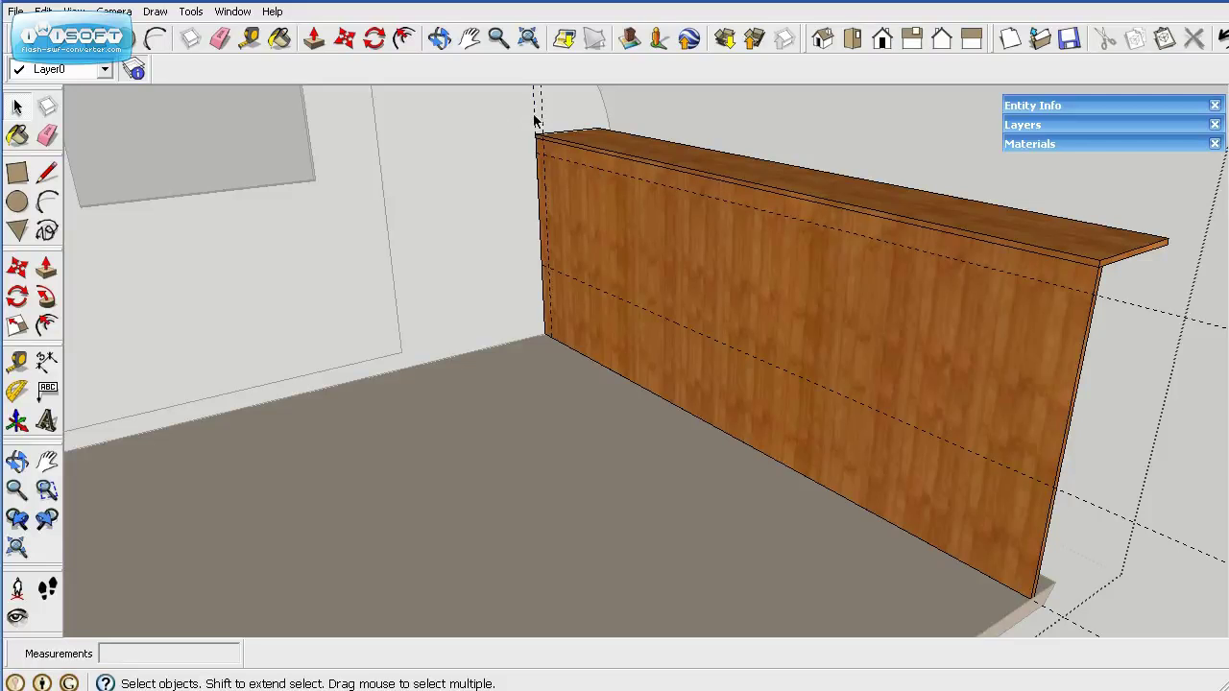
left_click(548, 139)
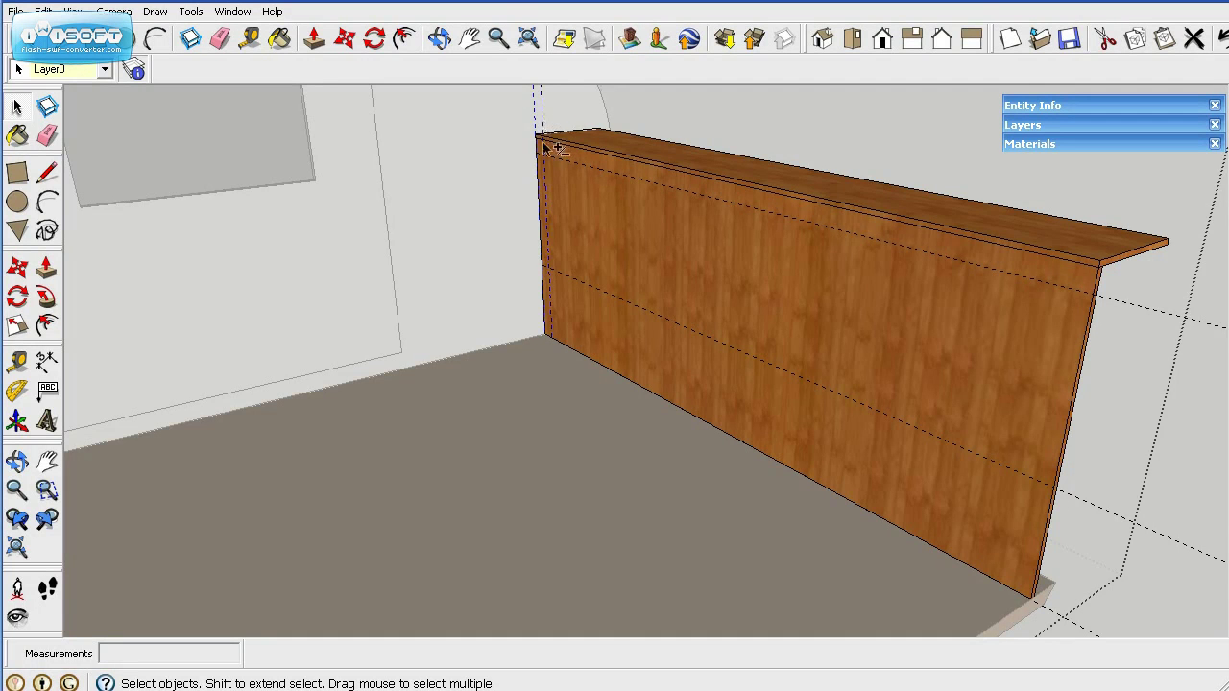
left_click(17, 269)
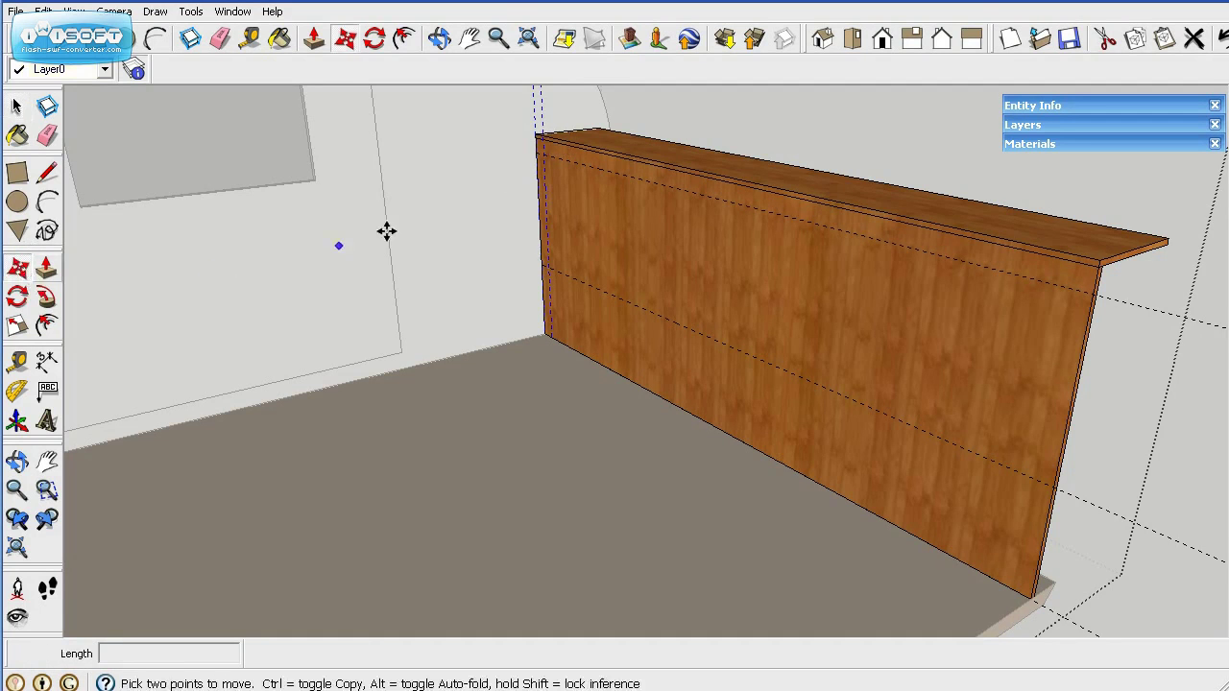
left_click(543, 151)
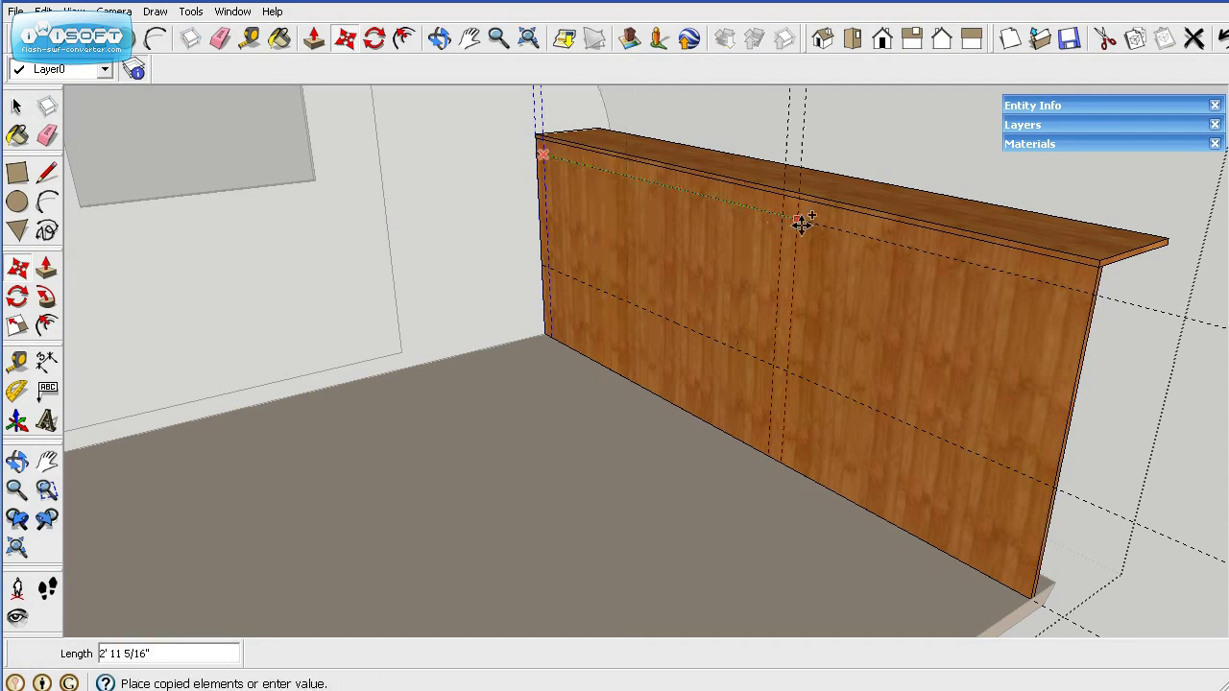
left_click(1093, 295)
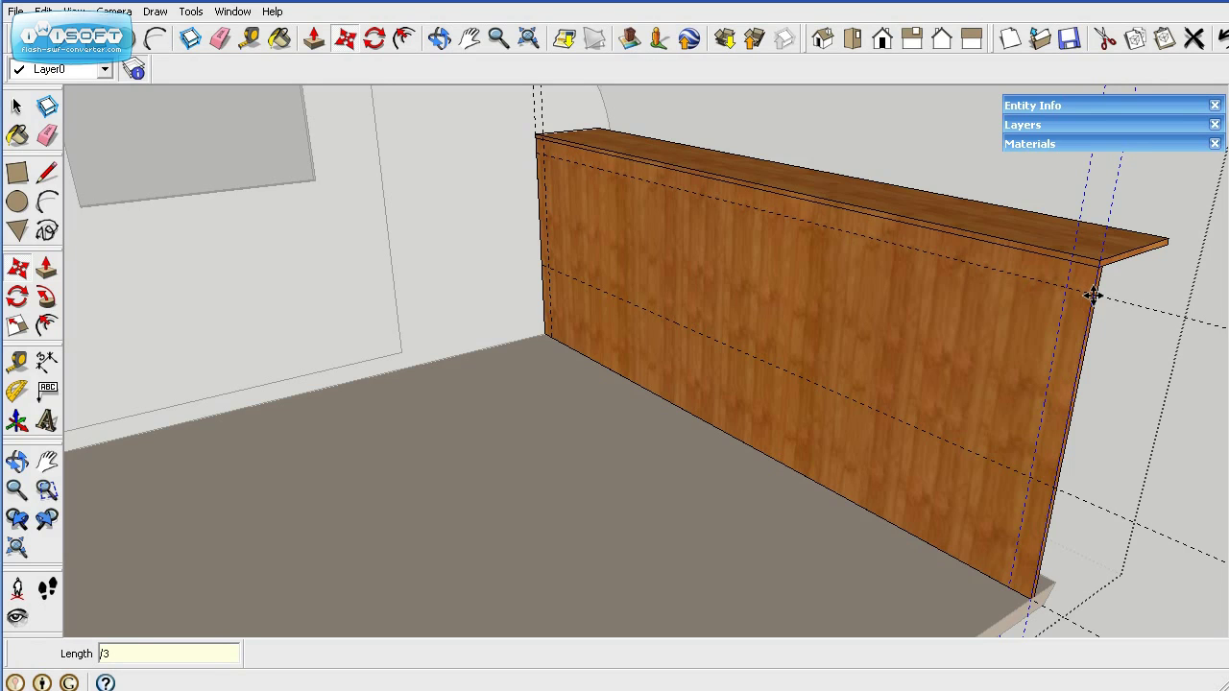
type("/3")
key("Return")
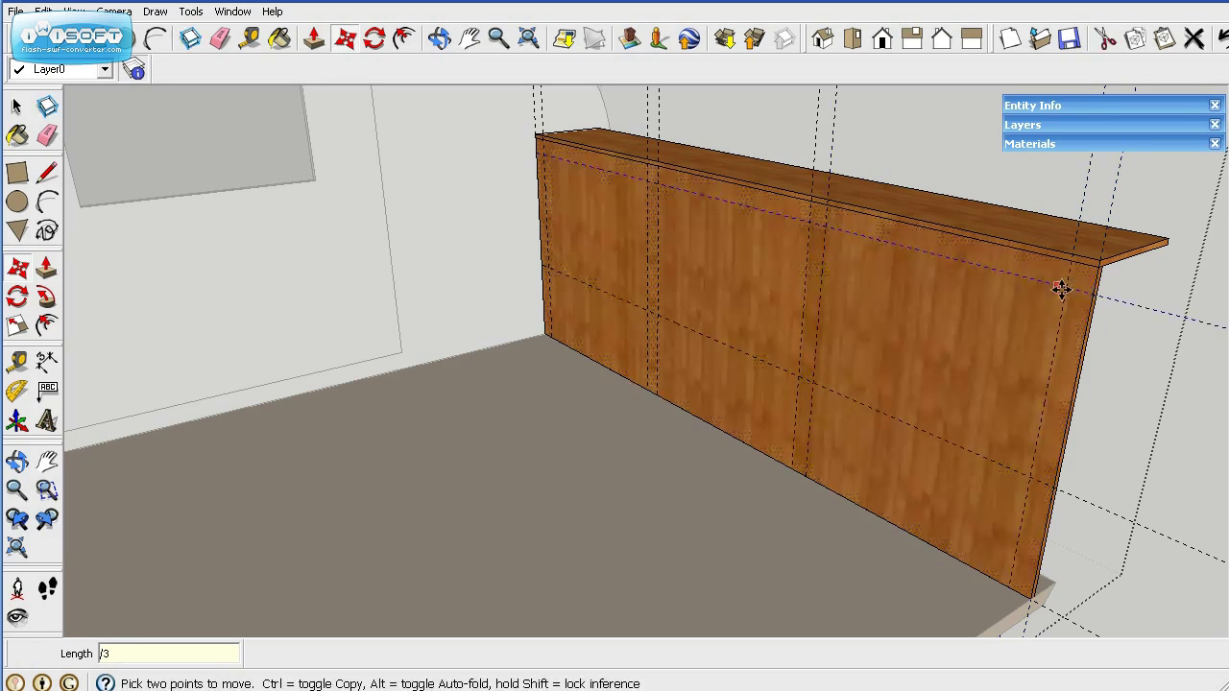
key("Escape")
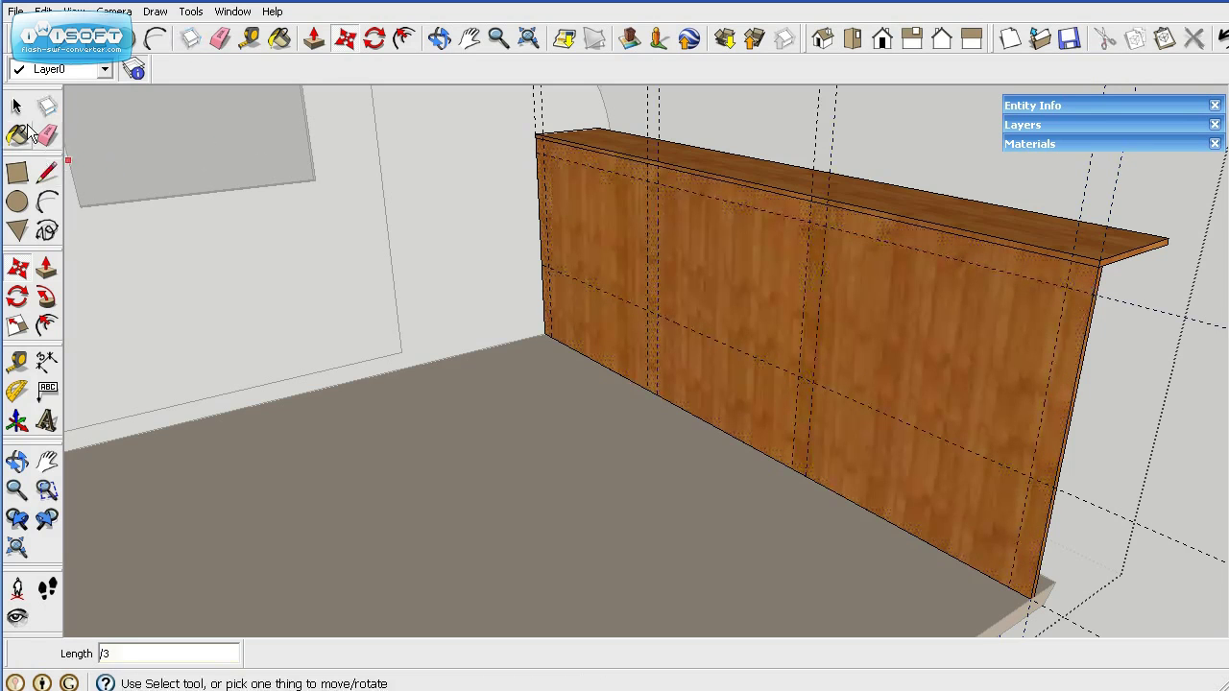
Draw the 1' 5 1/2" by 11 7/8" rectangle from the board's top-left corner
left_click(18, 175)
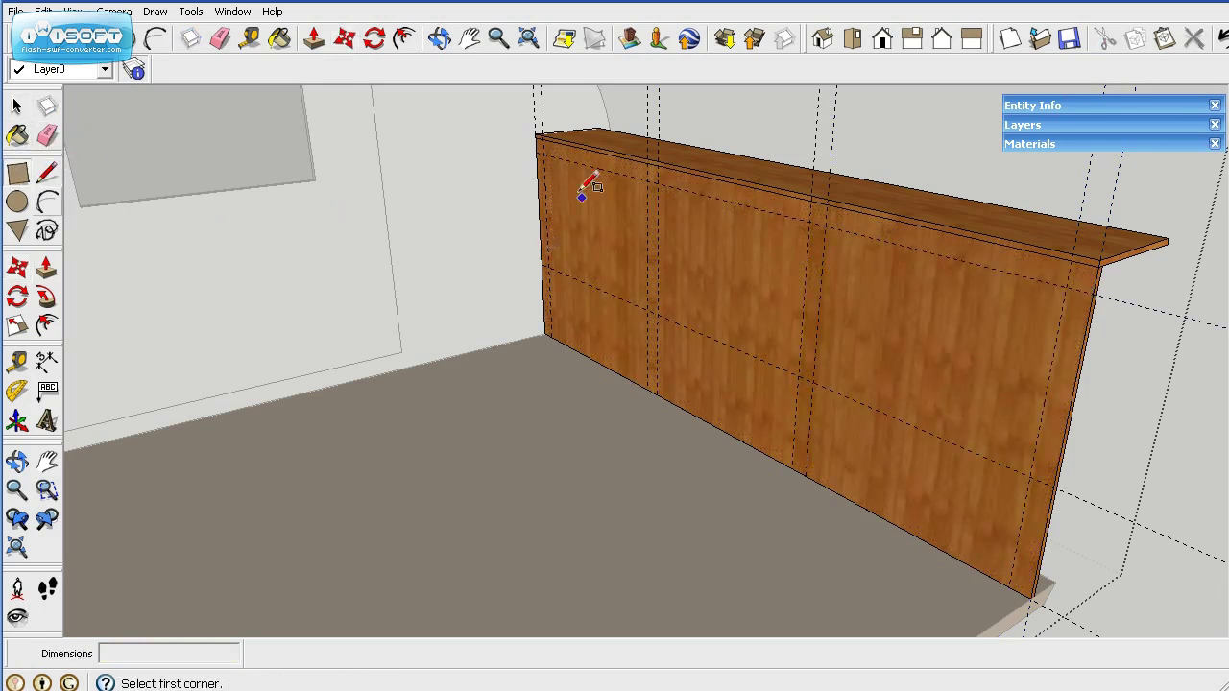
left_click(542, 154)
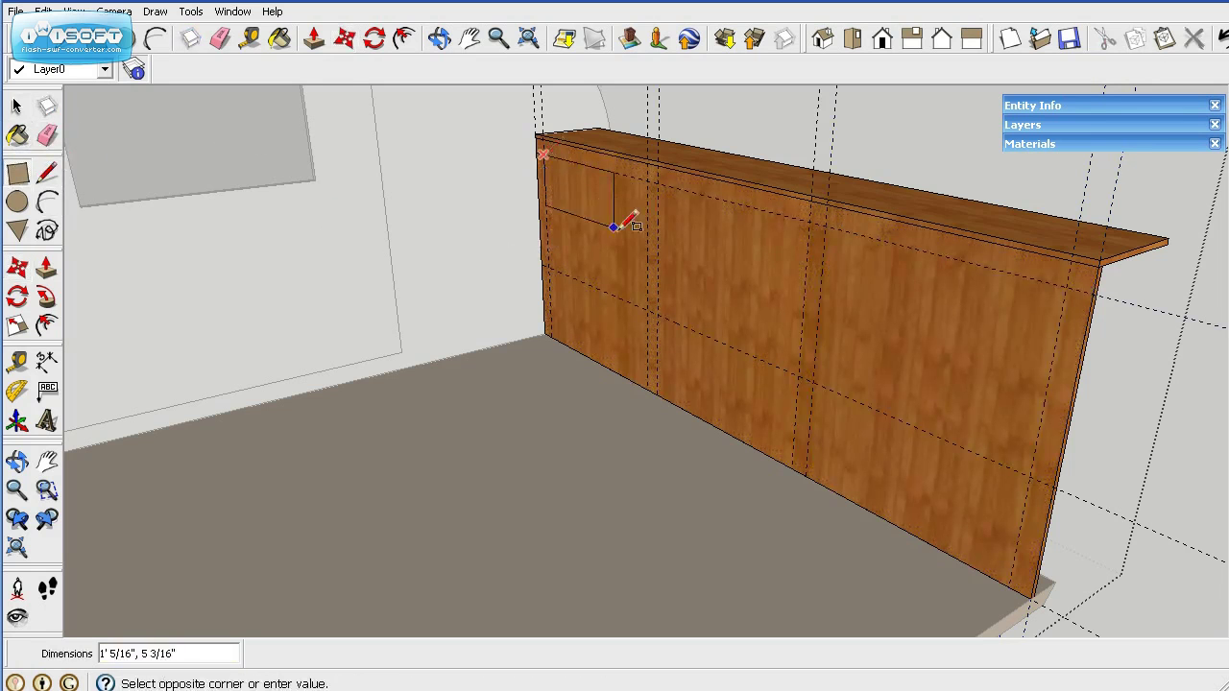
key("Escape")
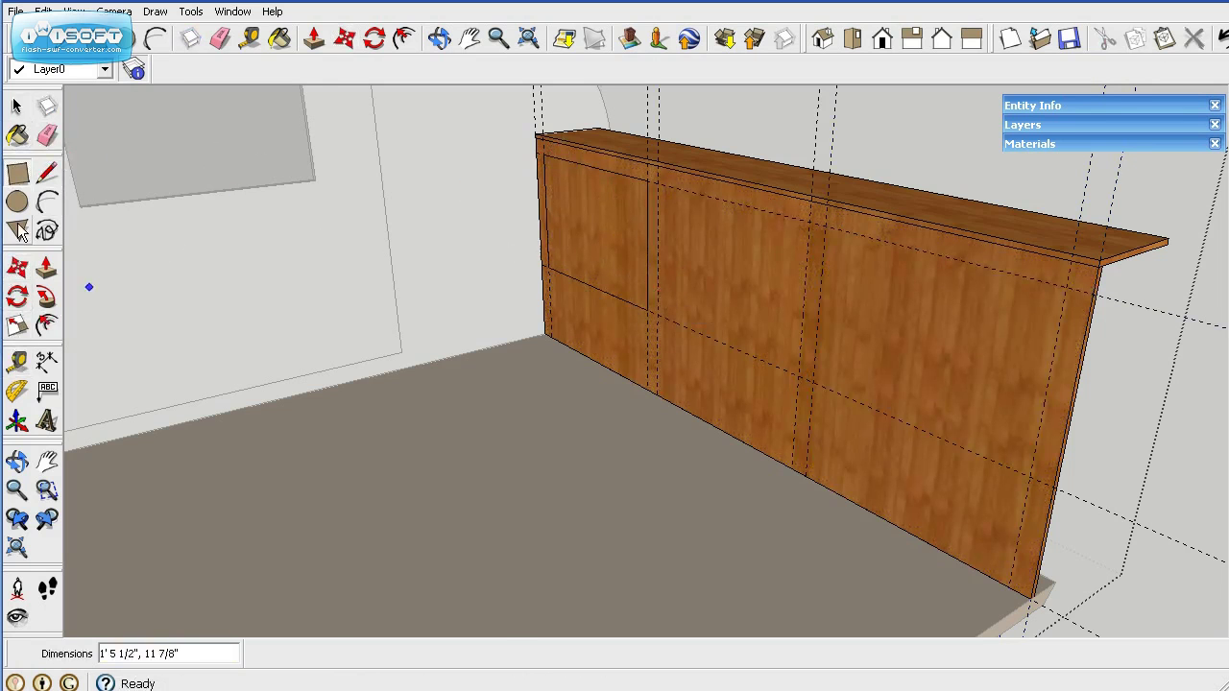
Place guide lines 3" inside the left, top, lower and right edges of the rectangle
left_click(17, 362)
left_click(548, 209)
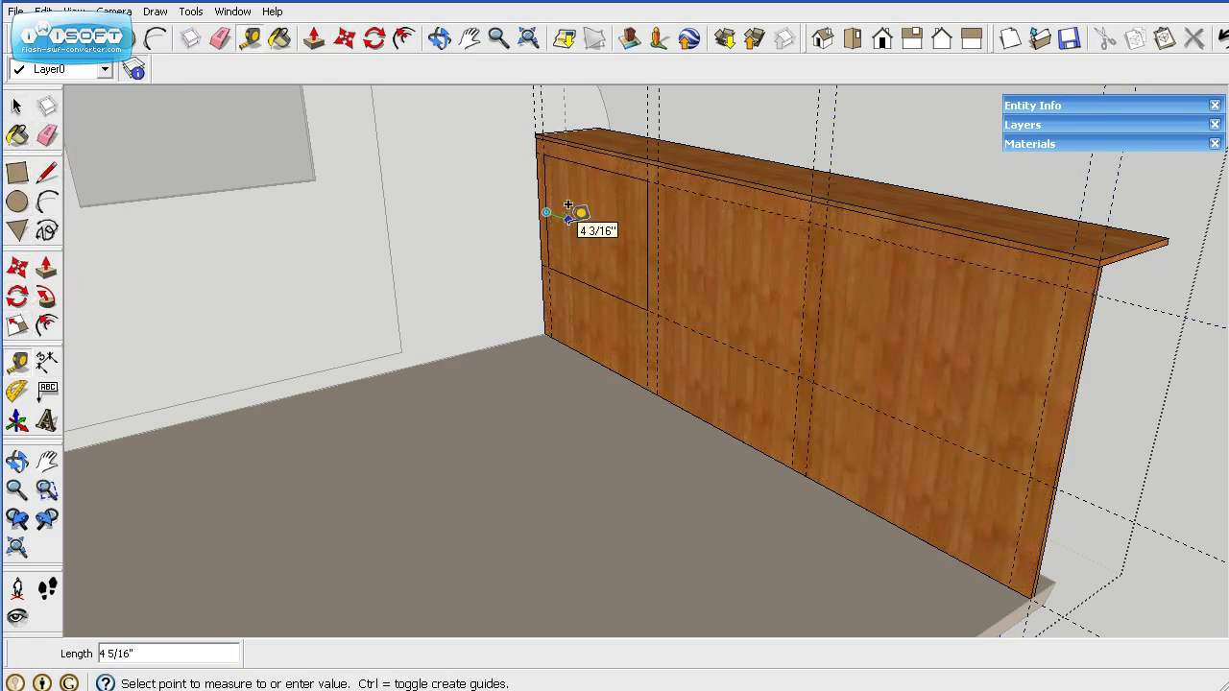
left_click(569, 206)
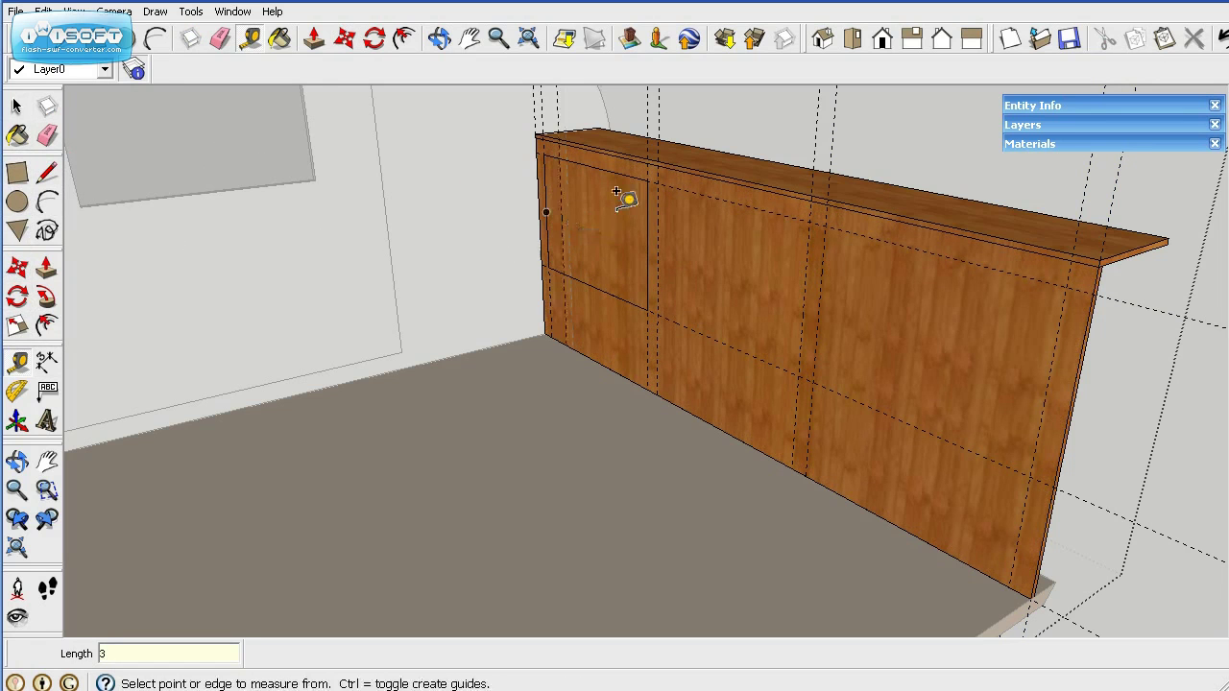
left_click(614, 163)
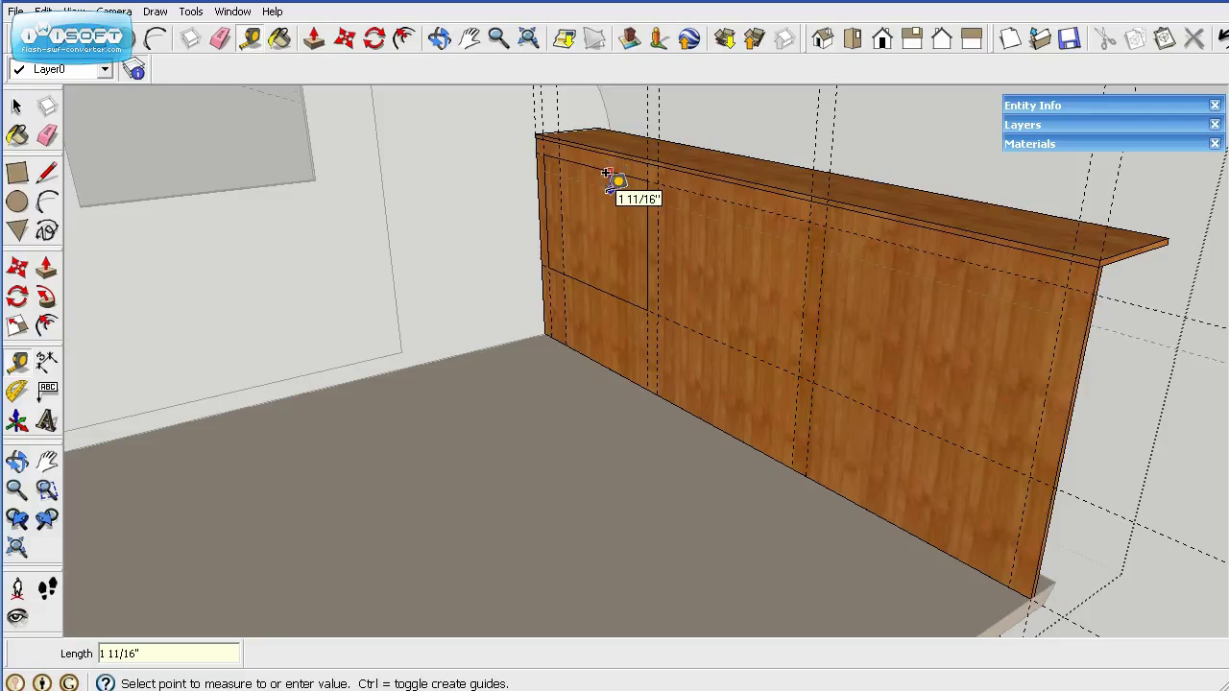
left_click(608, 177)
left_click(594, 286)
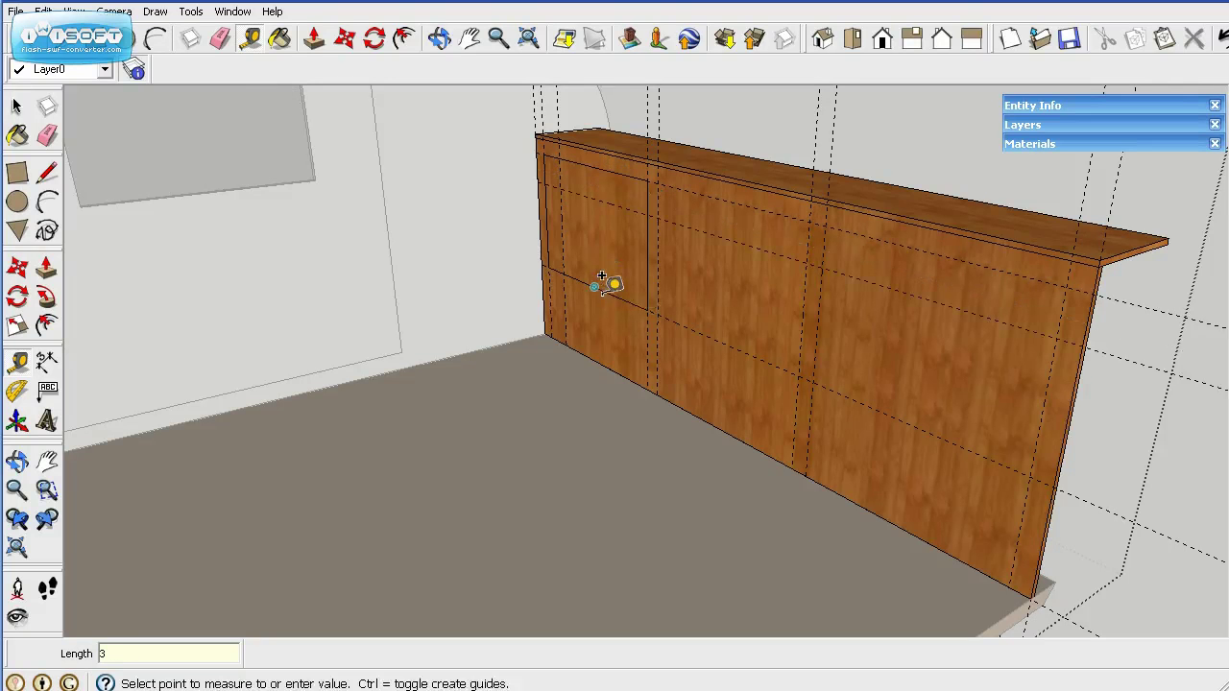
left_click(600, 248)
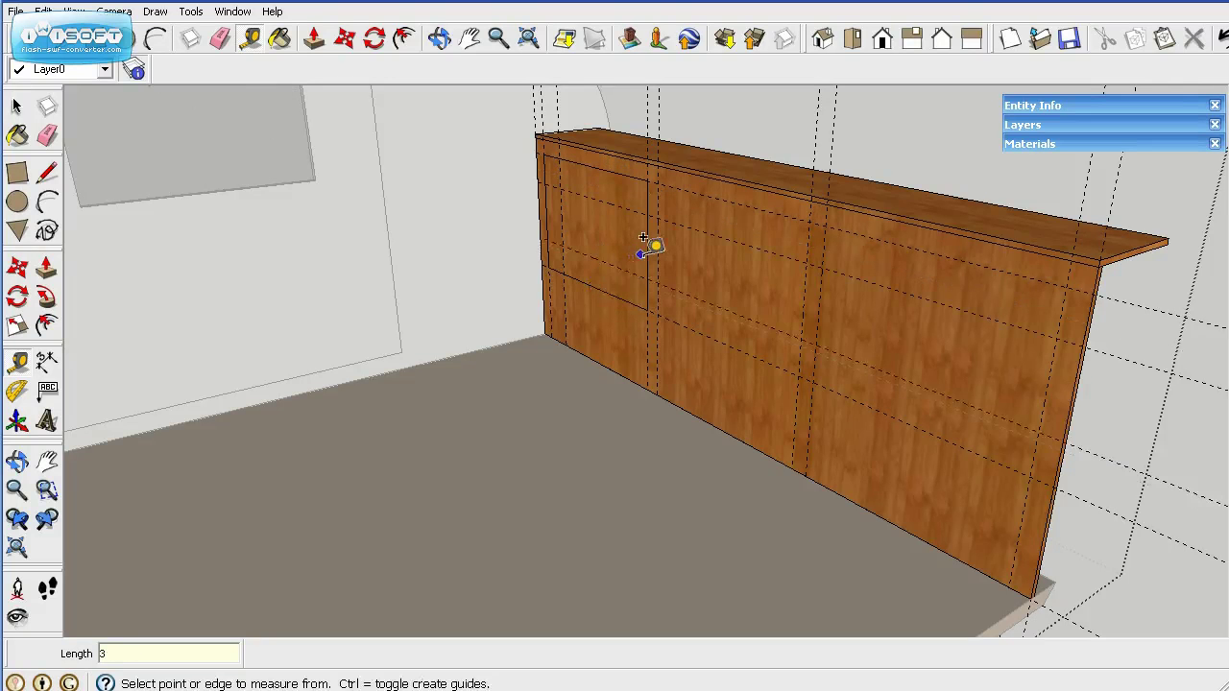
left_click(639, 234)
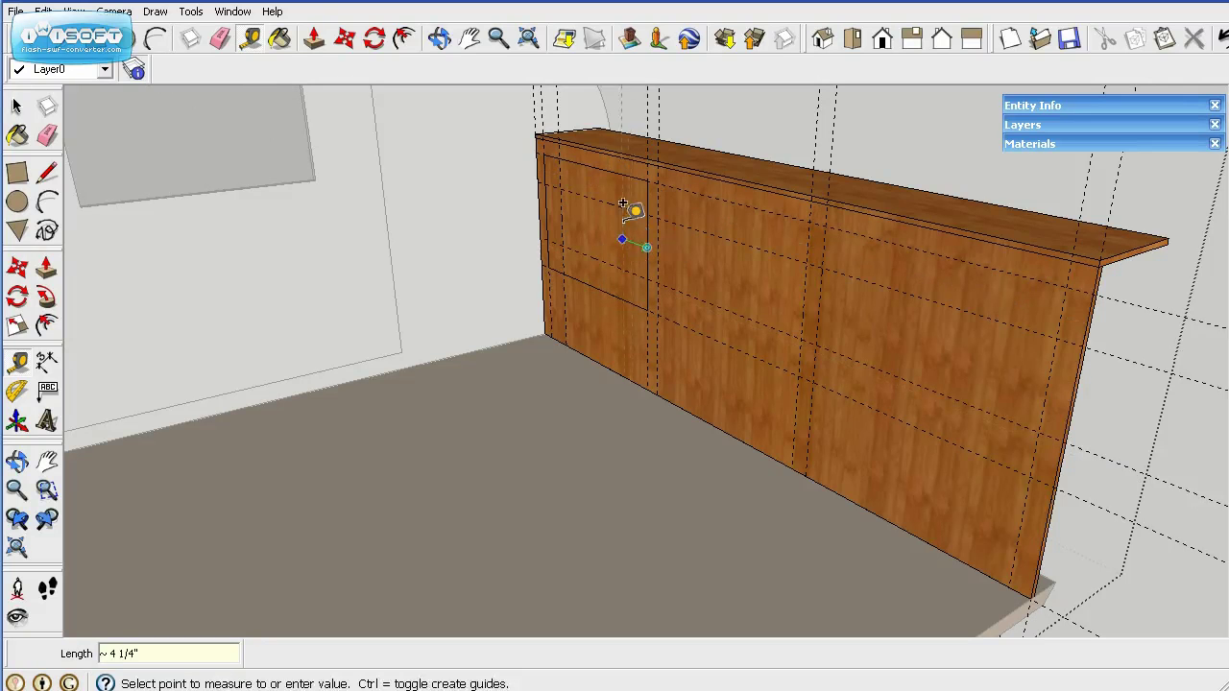
left_click(618, 195)
type("3")
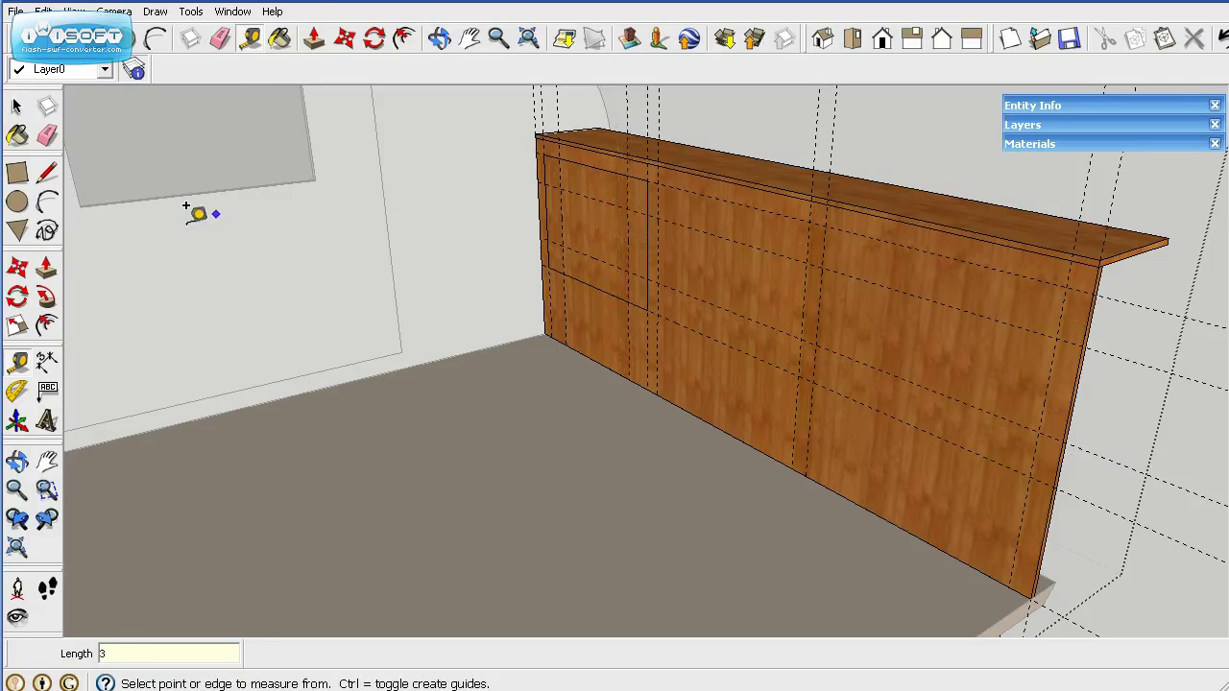
left_click(20, 205)
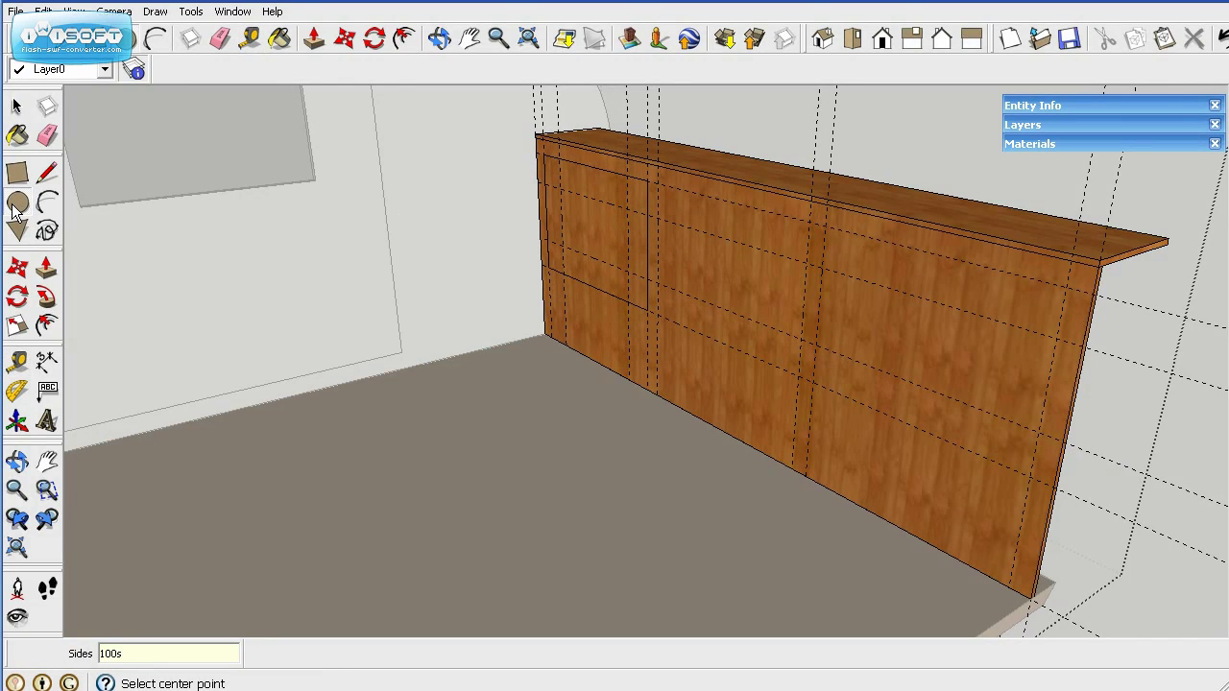
Draw four 3" radius circles centred on the rectangle's corner guide intersections
left_click(561, 187)
left_click(572, 166)
left_click(626, 208)
left_click(639, 180)
left_click(627, 272)
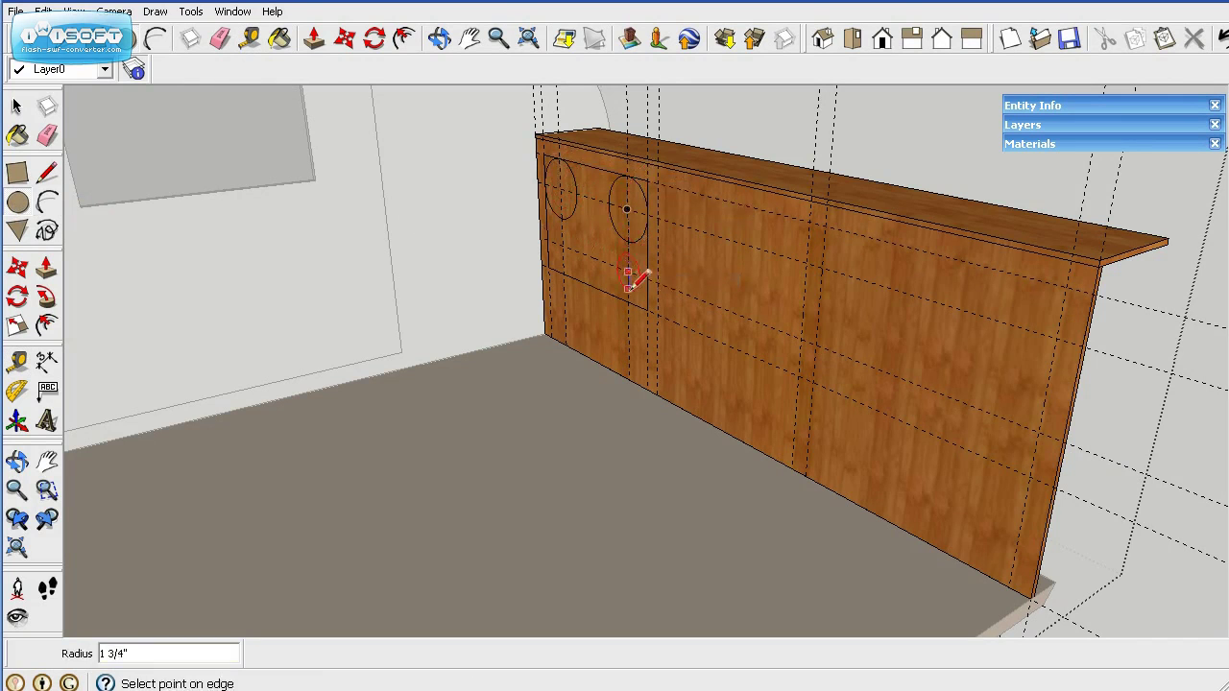
left_click(629, 291)
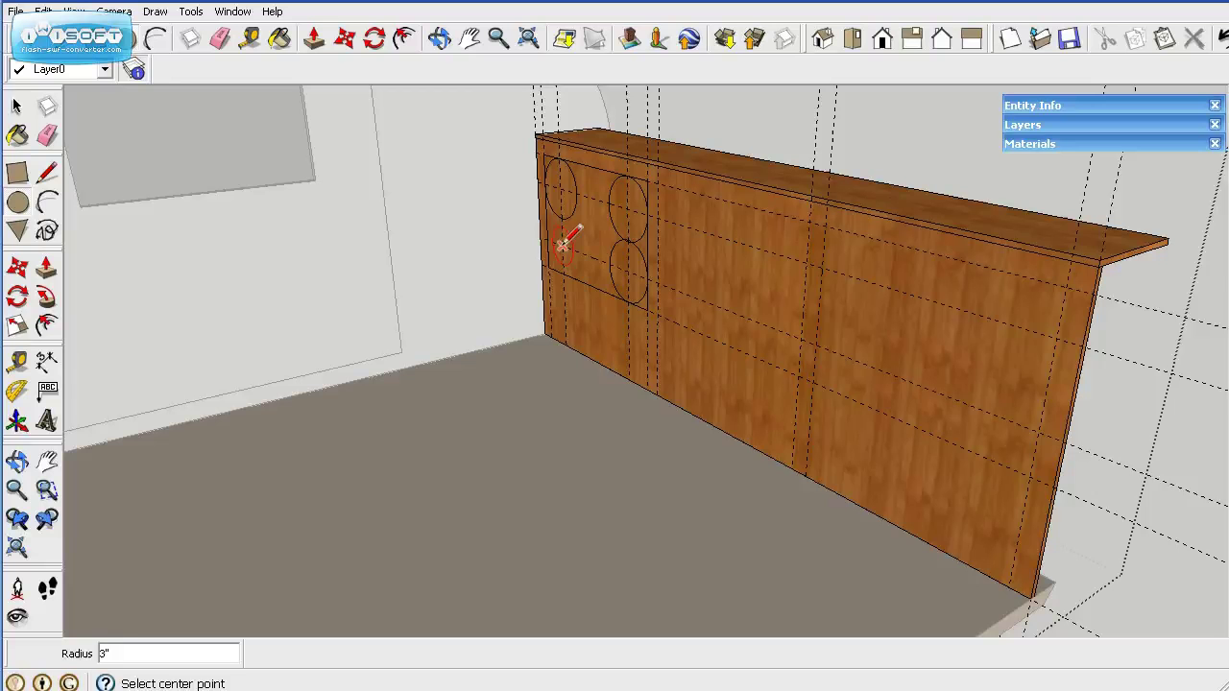
left_click(562, 245)
left_click(564, 272)
left_click(47, 135)
Erase the inner circle arcs and leftover guides, leaving a rounded-corner outline facing the view
mouse_move(585, 247)
left_mouse_down()
mouse_move(556, 238)
mouse_move(558, 215)
mouse_move(631, 247)
mouse_move(615, 209)
left_mouse_up()
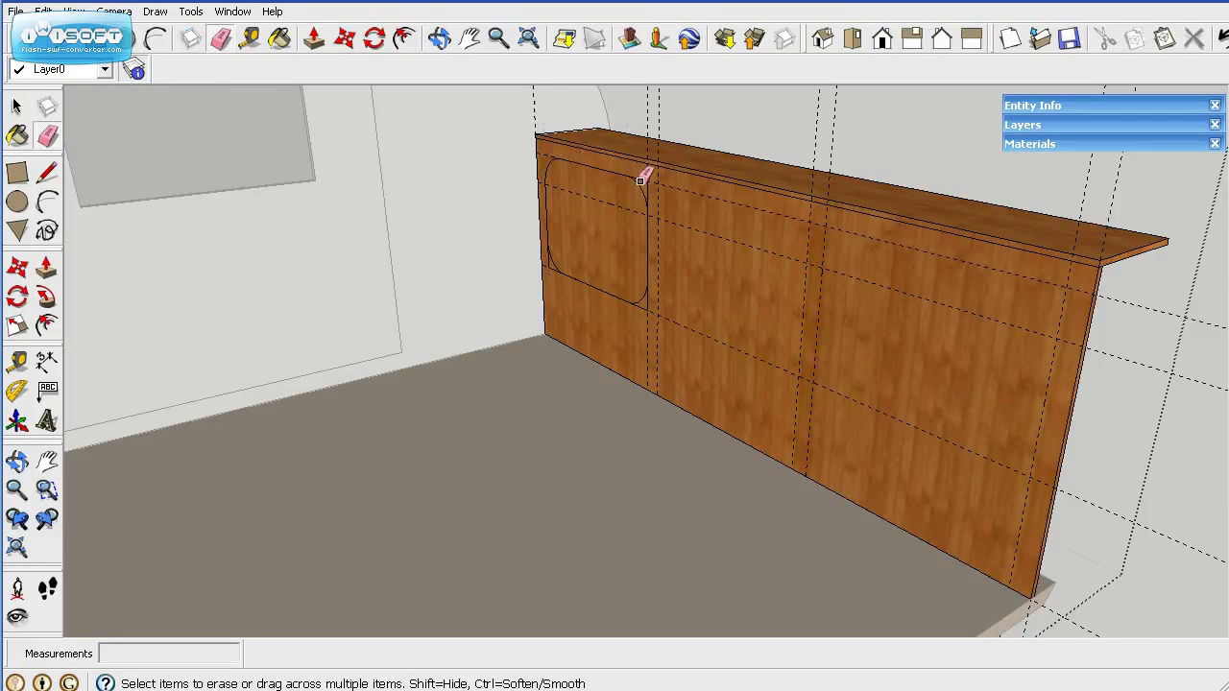
mouse_move(649, 179)
left_mouse_down()
mouse_move(637, 294)
mouse_move(650, 306)
mouse_move(625, 301)
left_mouse_up()
mouse_move(755, 448)
middle_mouse_down()
mouse_move(777, 456)
mouse_move(917, 400)
mouse_move(807, 403)
mouse_move(880, 375)
middle_mouse_up()
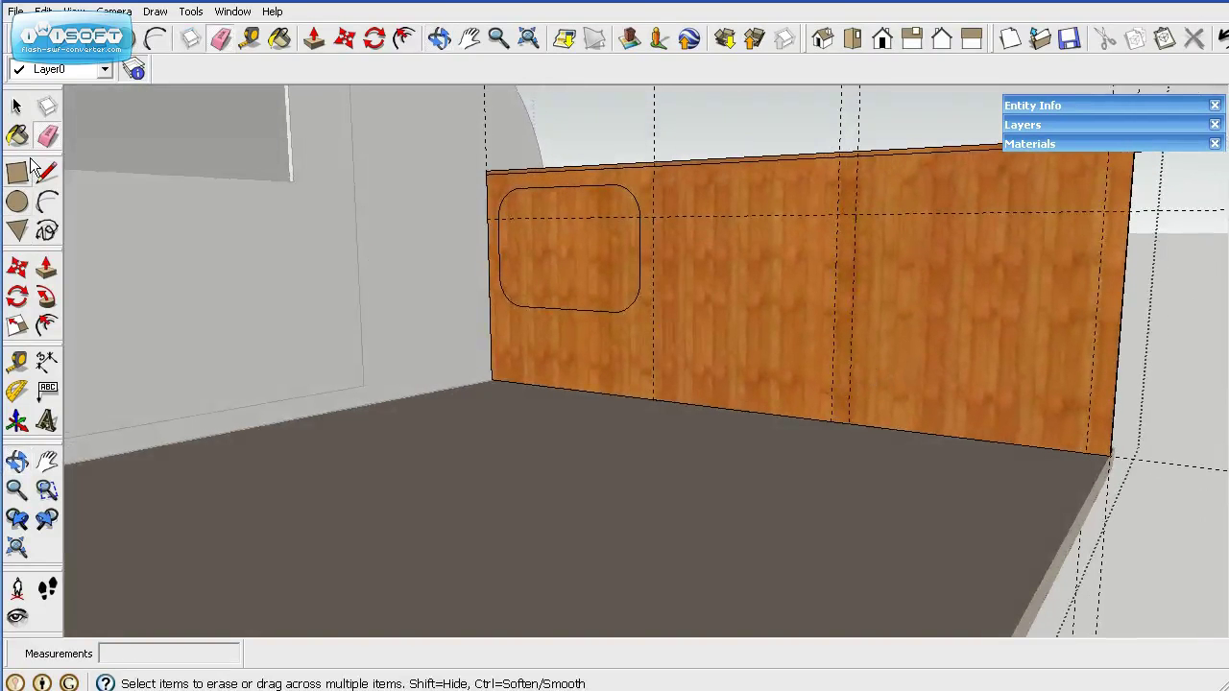
Select the rounded-corner outline and copy it into the middle section, then the right section
left_click(16, 107)
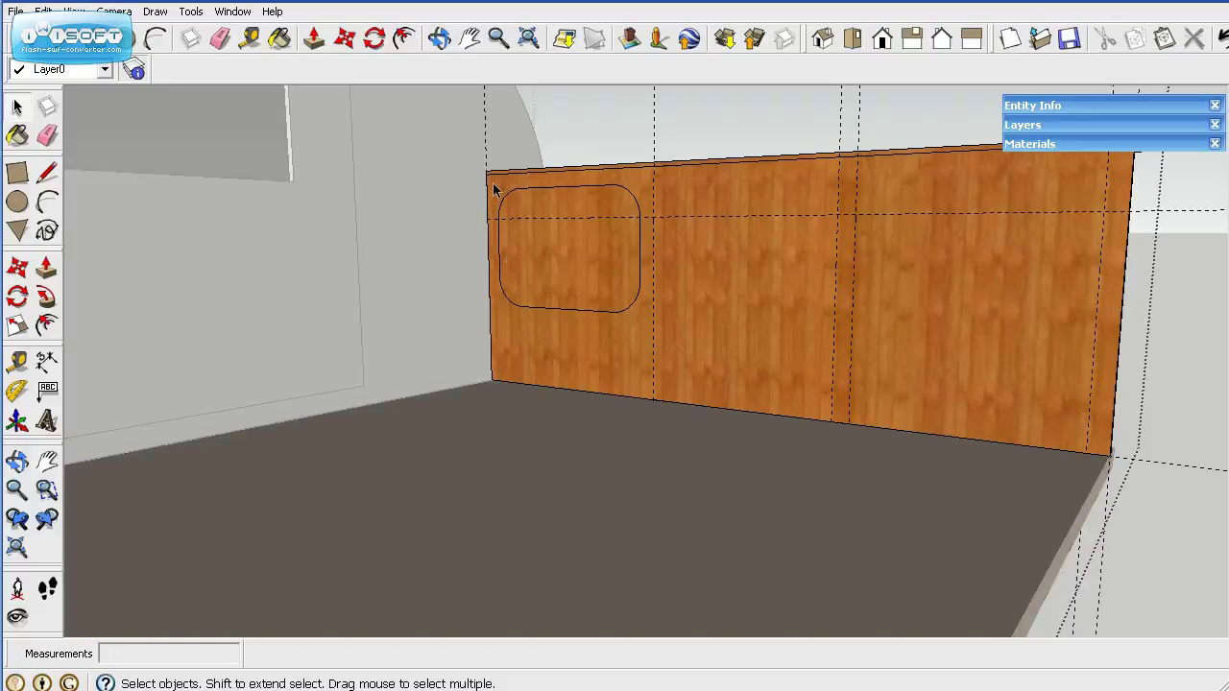
left_click_drag(494, 183, 661, 324)
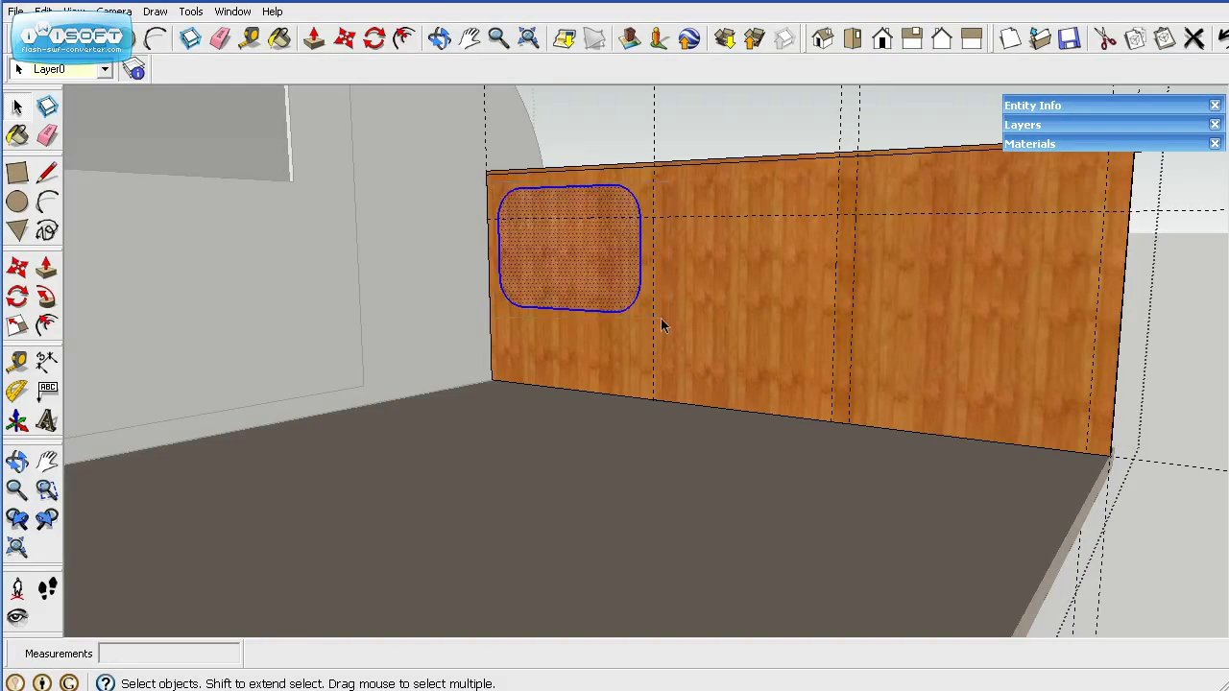
middle_click_drag(681, 338, 691, 363)
left_click(18, 268)
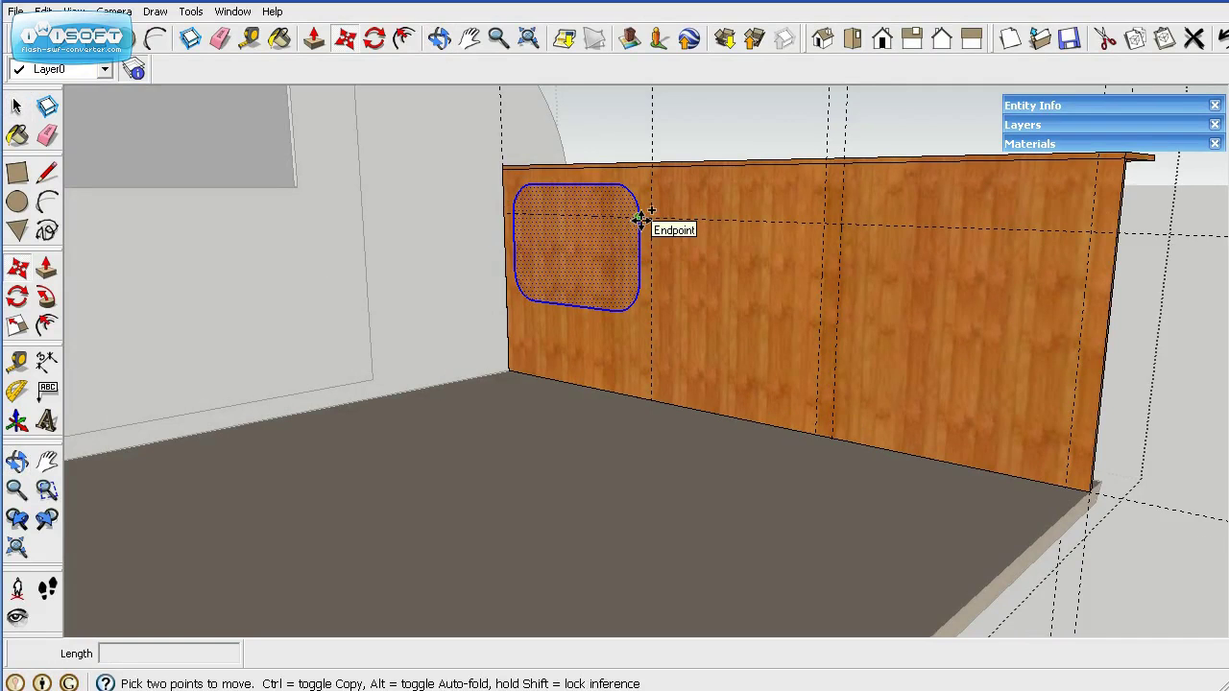
left_click(640, 219)
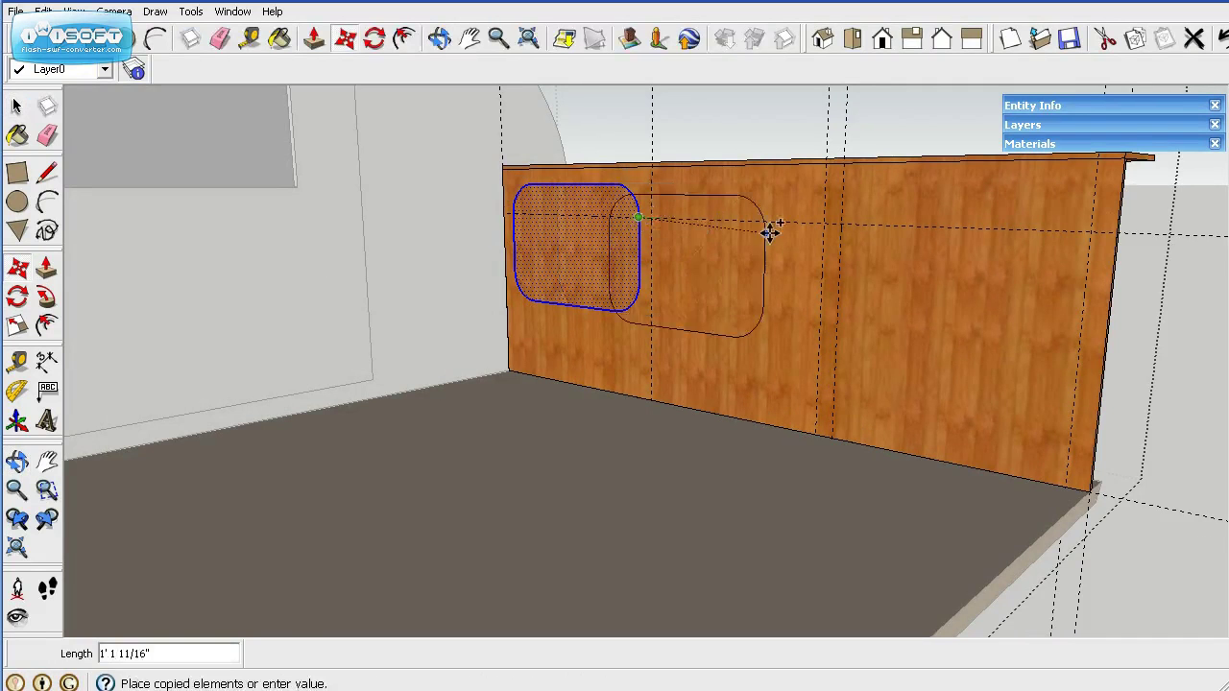
left_click(824, 226)
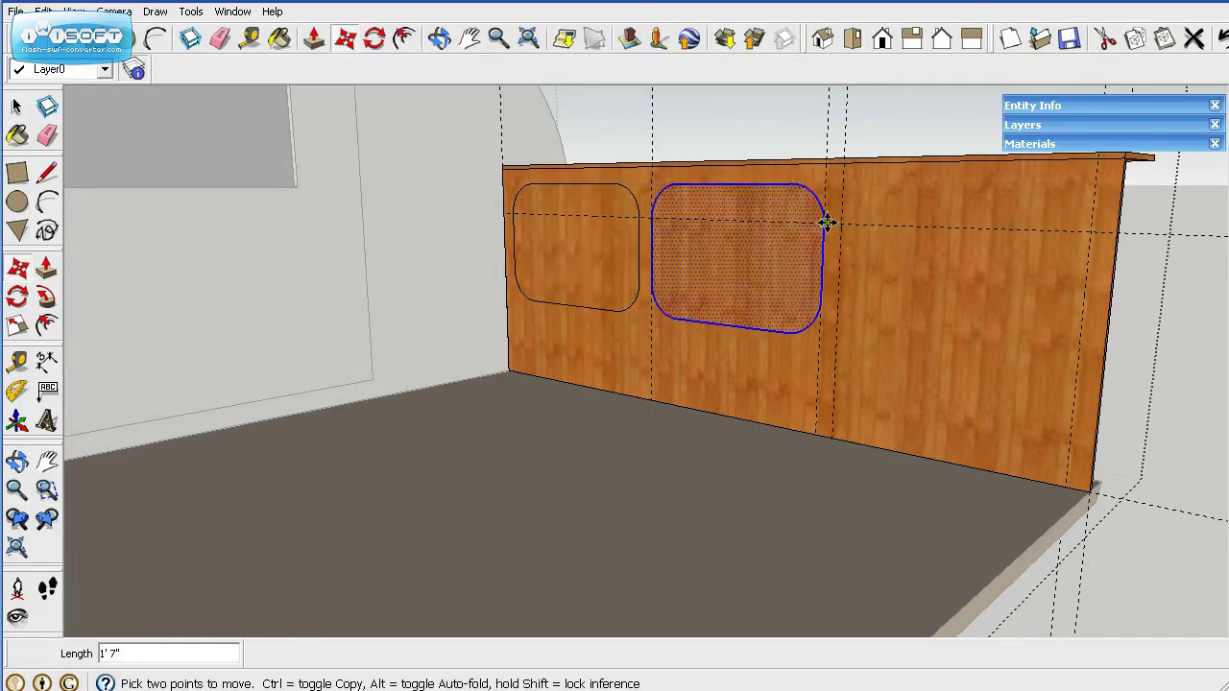
left_click(824, 223)
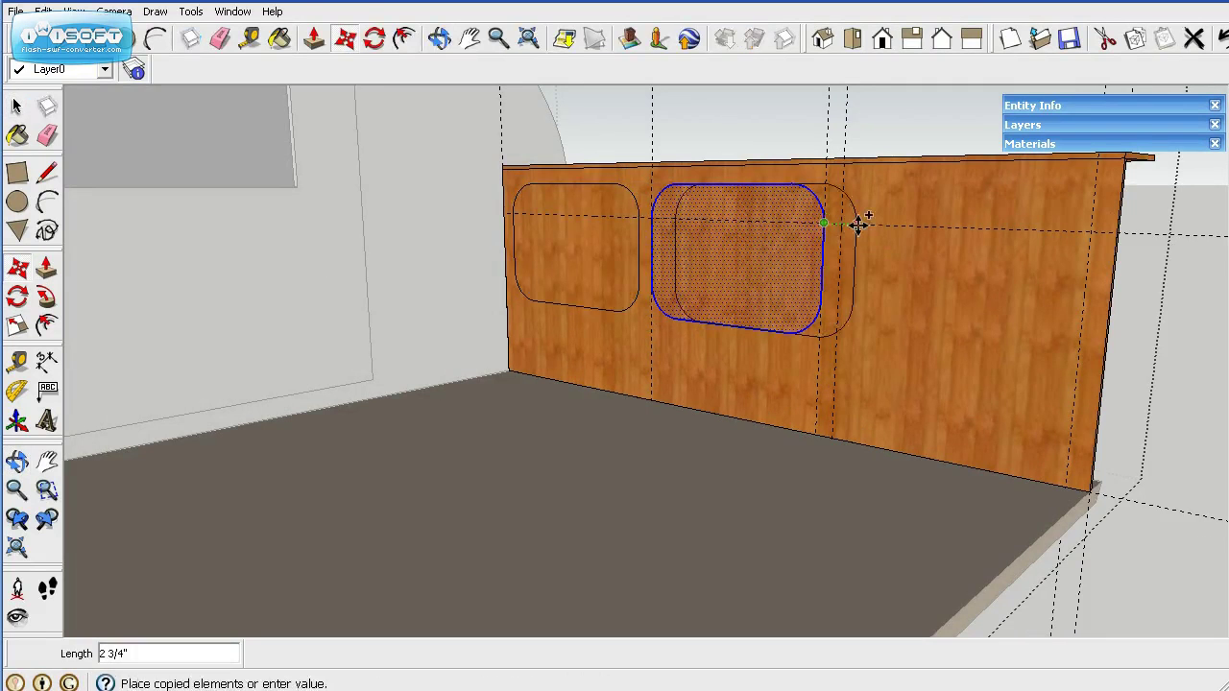
left_click(1091, 238)
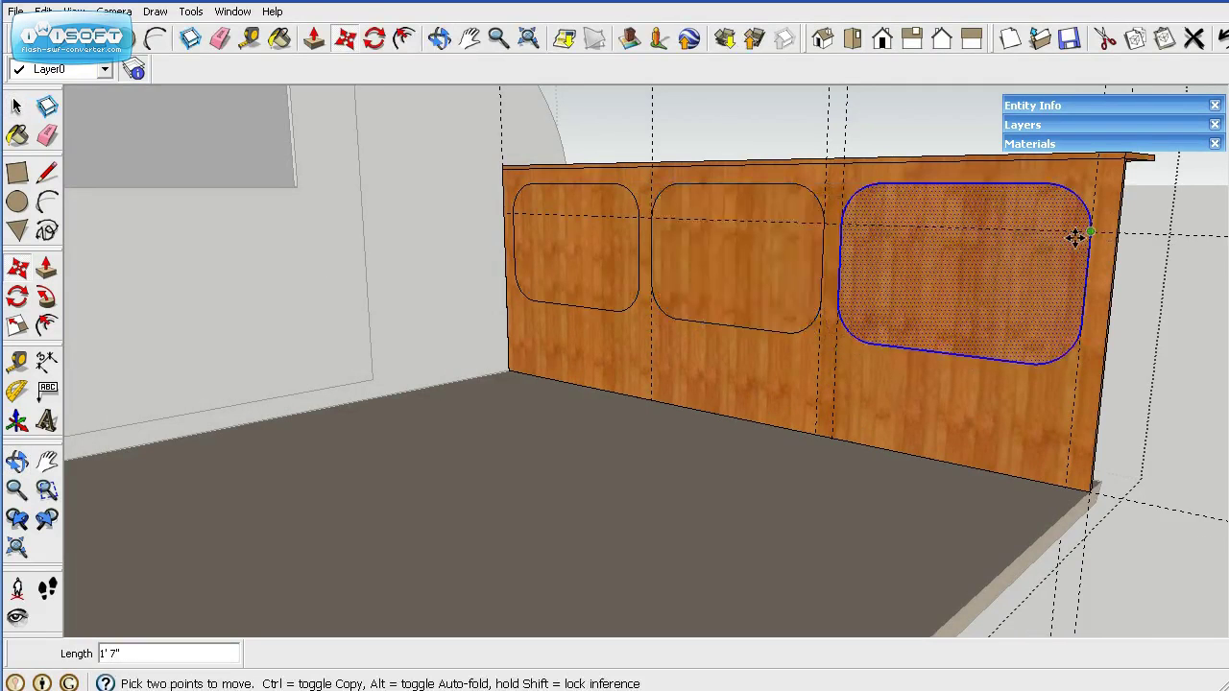
scroll(497, 294, "up", 2)
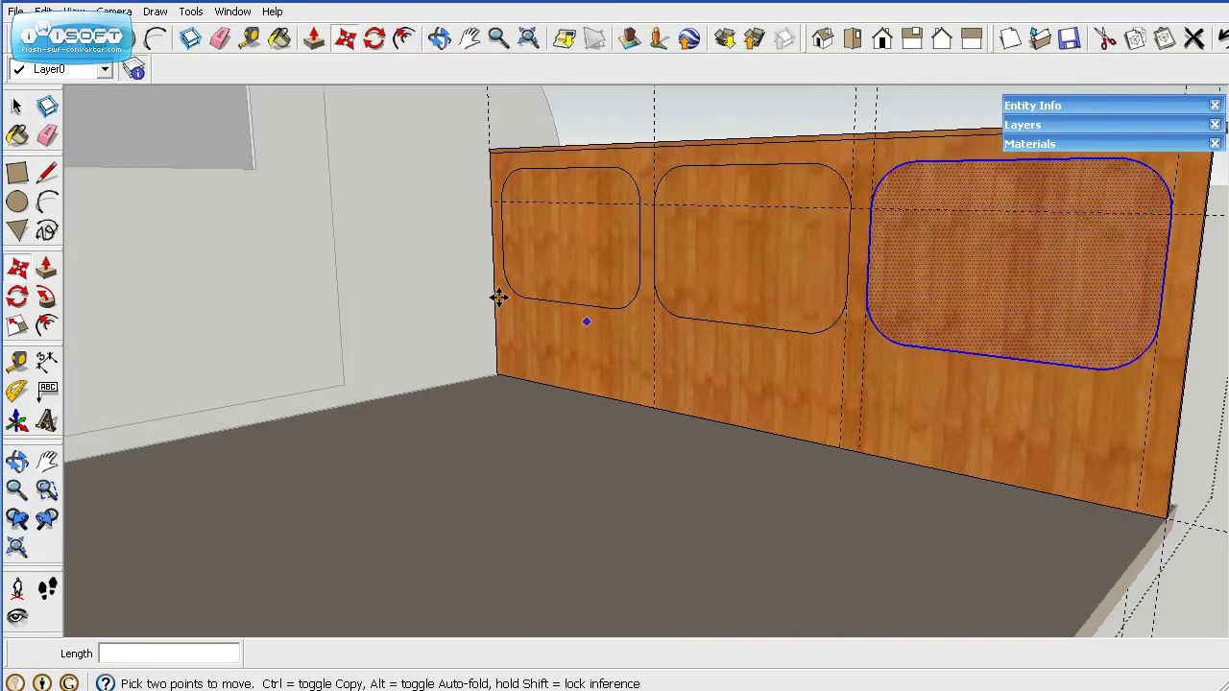
middle_click_drag(598, 376, 149, 369)
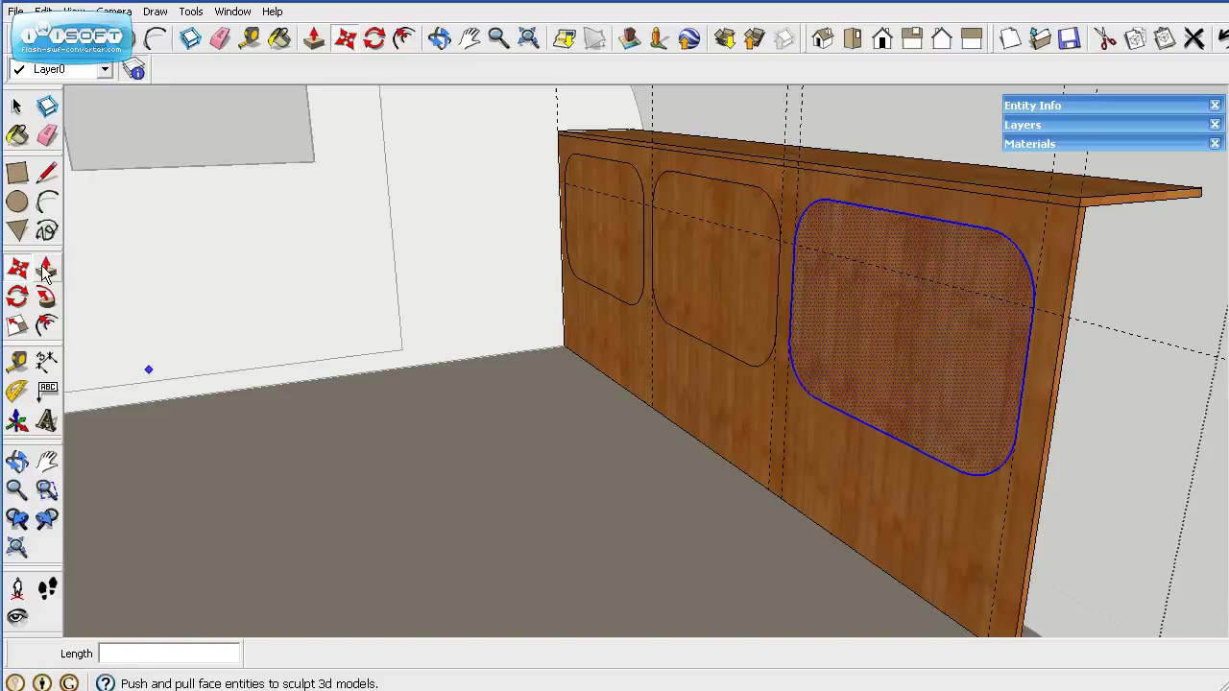
Push/Pull the right, middle and left rounded panels 3/8" through the board
left_click(45, 270)
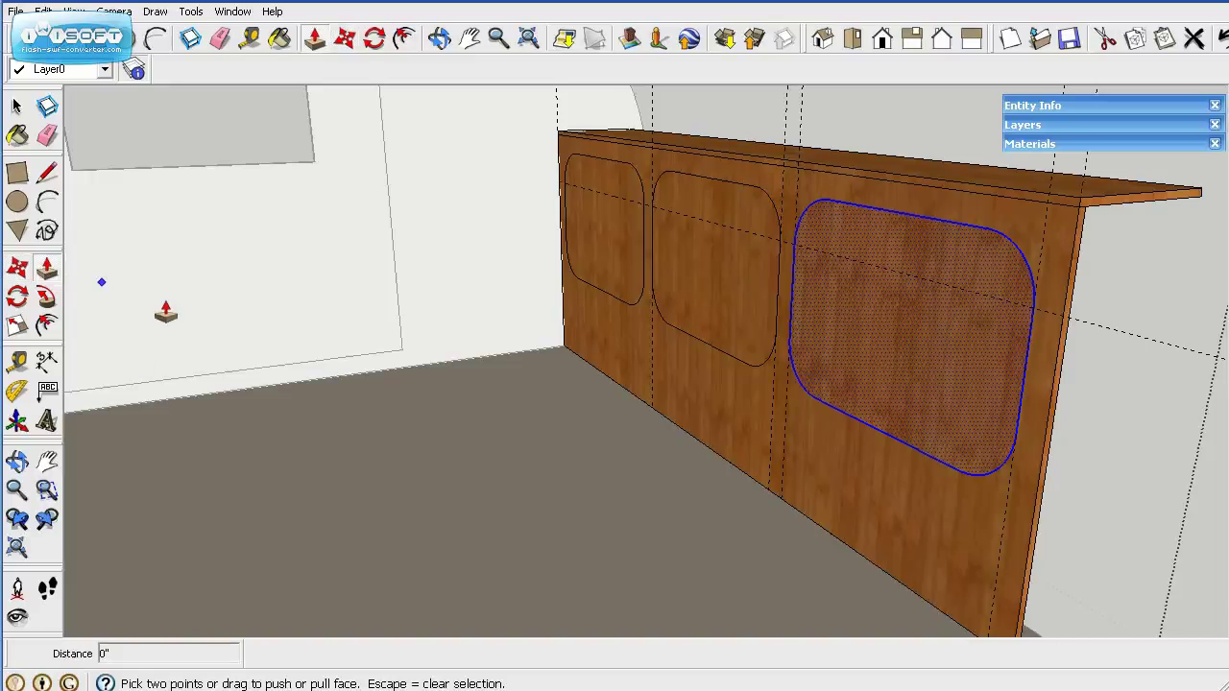
left_click(971, 420)
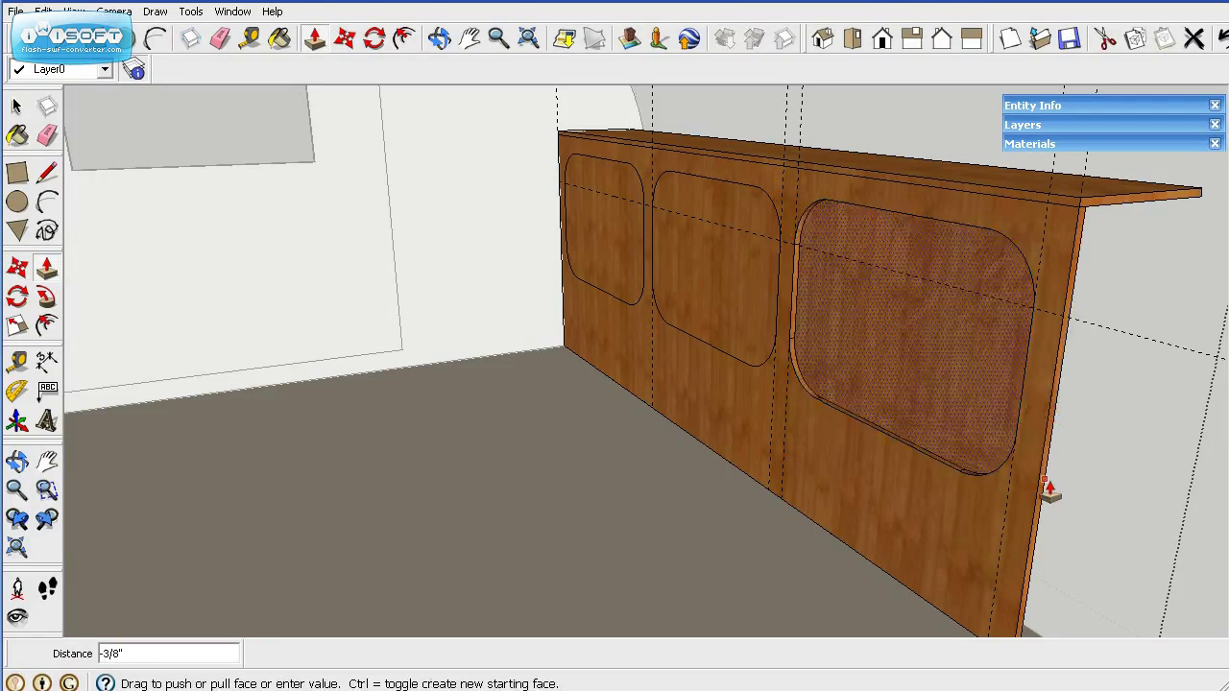
left_click(1043, 519)
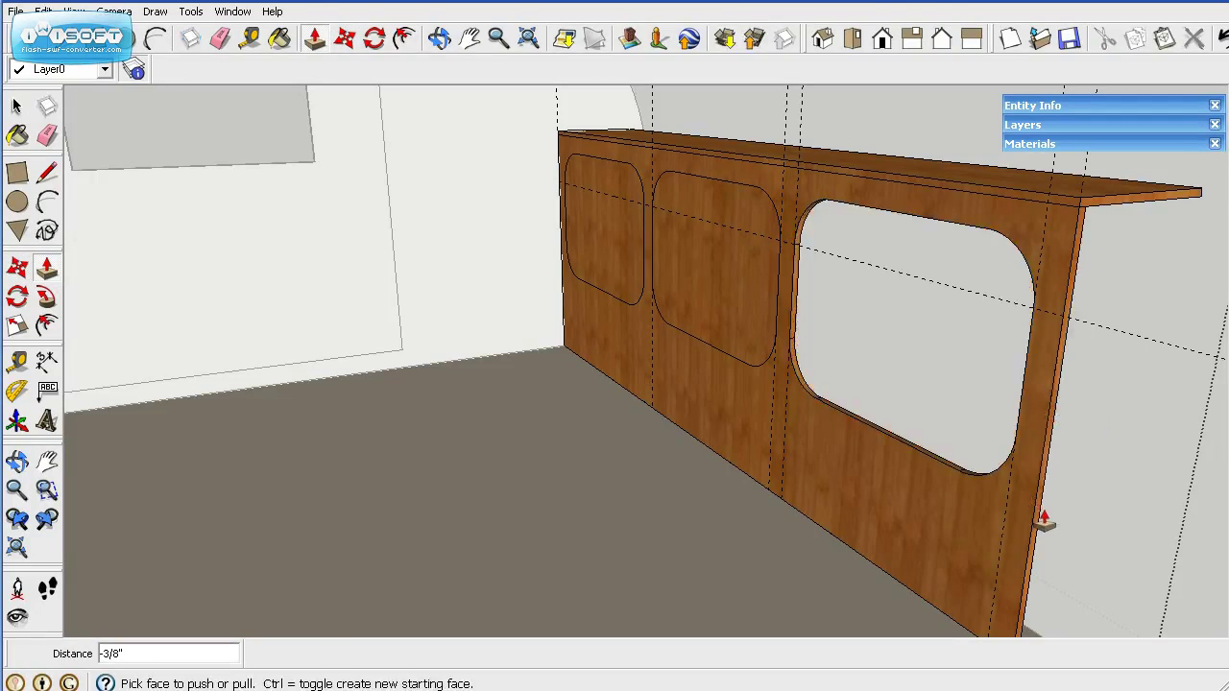
left_click(757, 314)
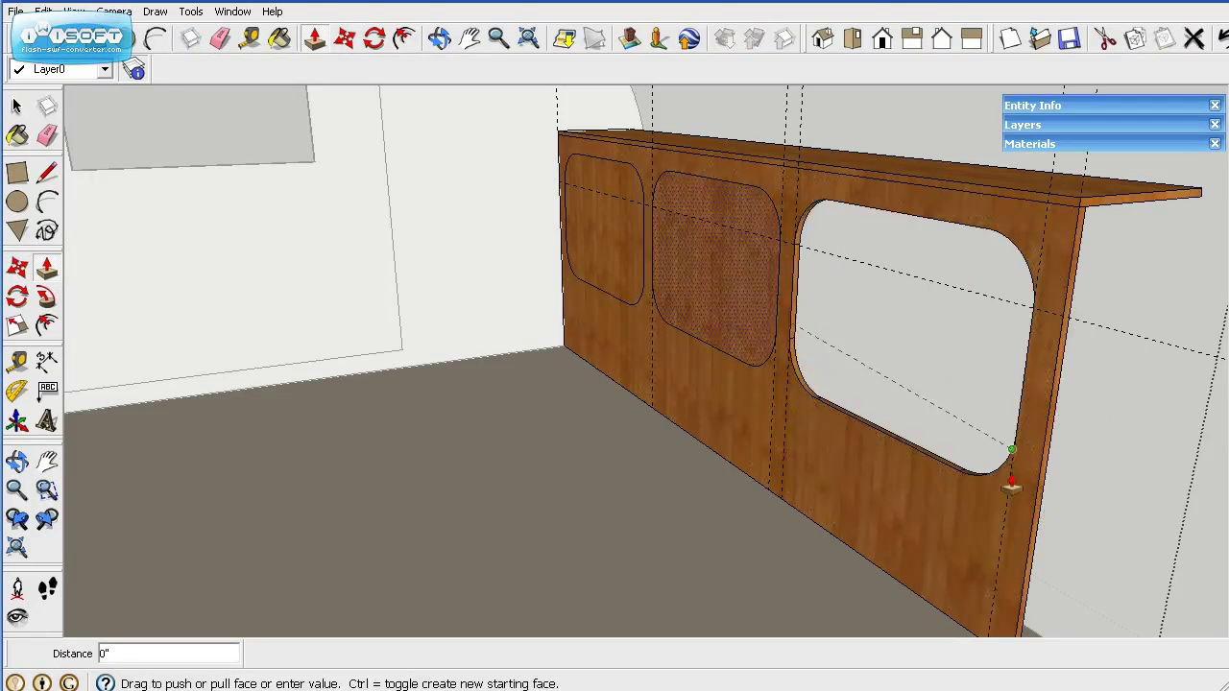
left_click(1033, 527)
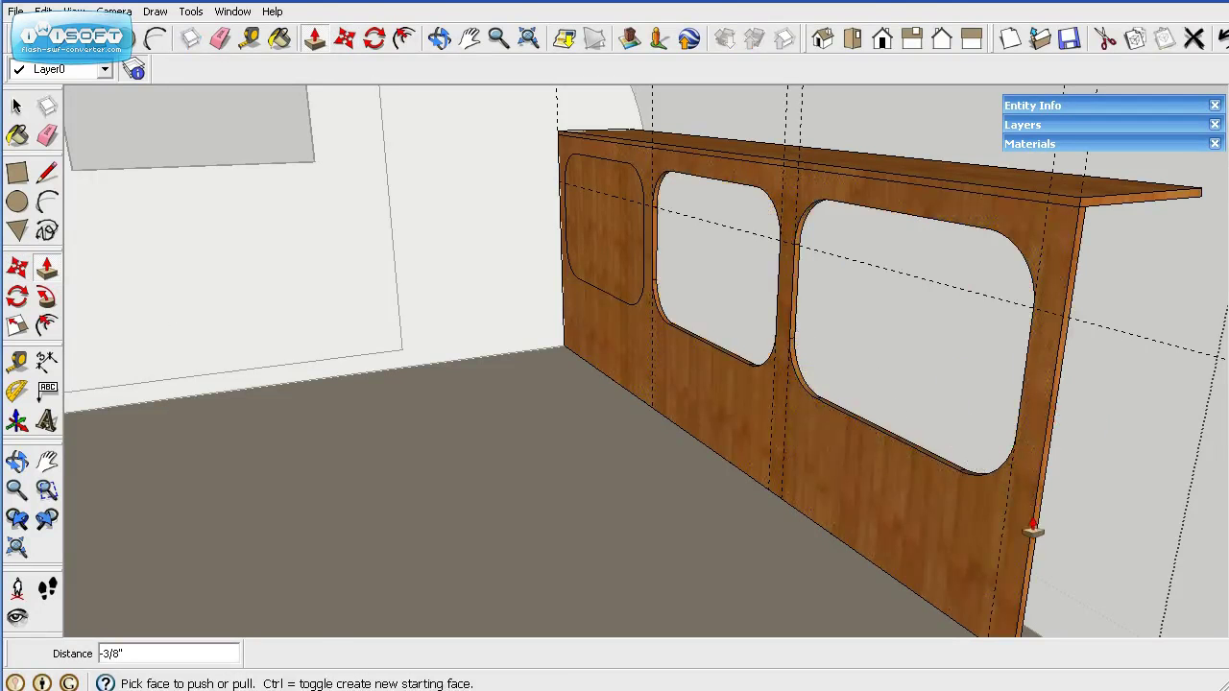
left_click(635, 279)
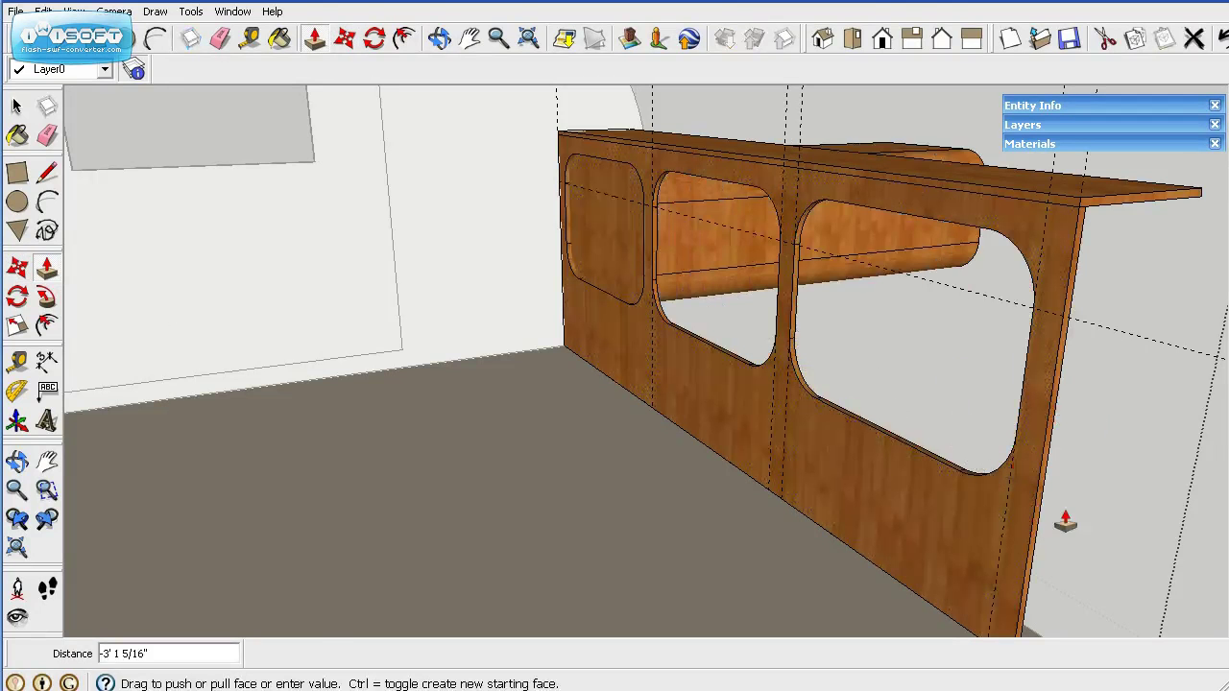
left_click(1037, 527)
double_click(605, 240)
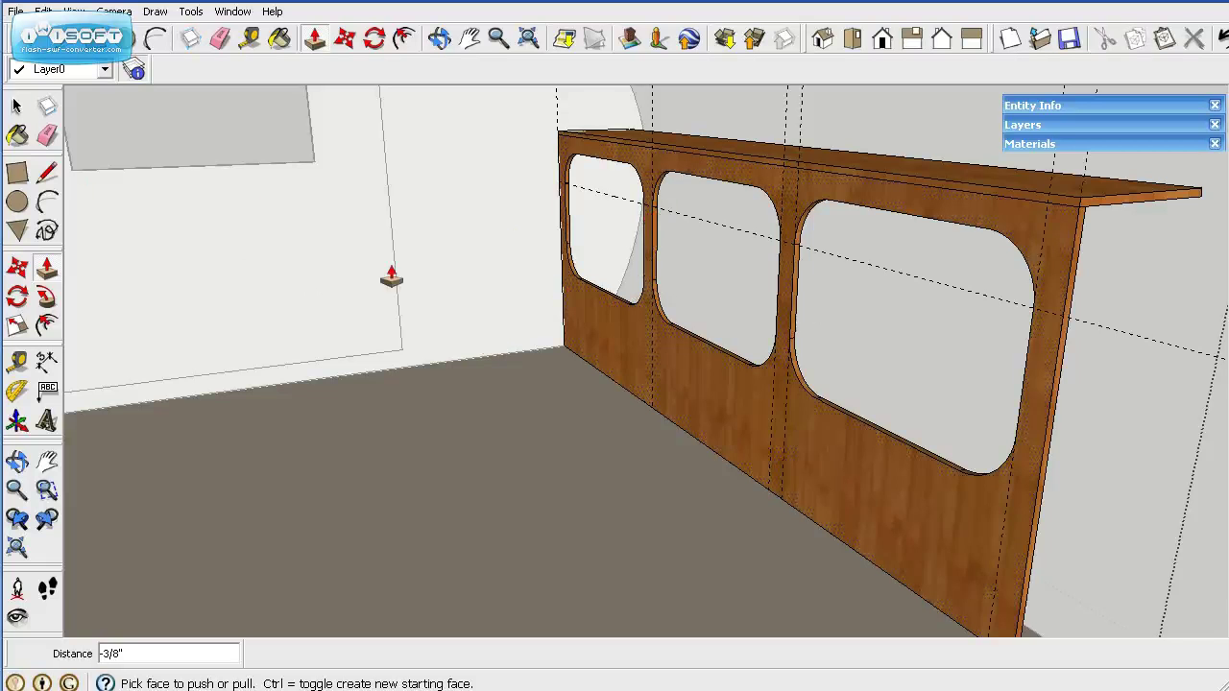
Window-select the bulkhead and soften/smooth its opening edges at 20 degrees, then deselect
left_click(16, 107)
middle_click_drag(999, 570, 956, 459)
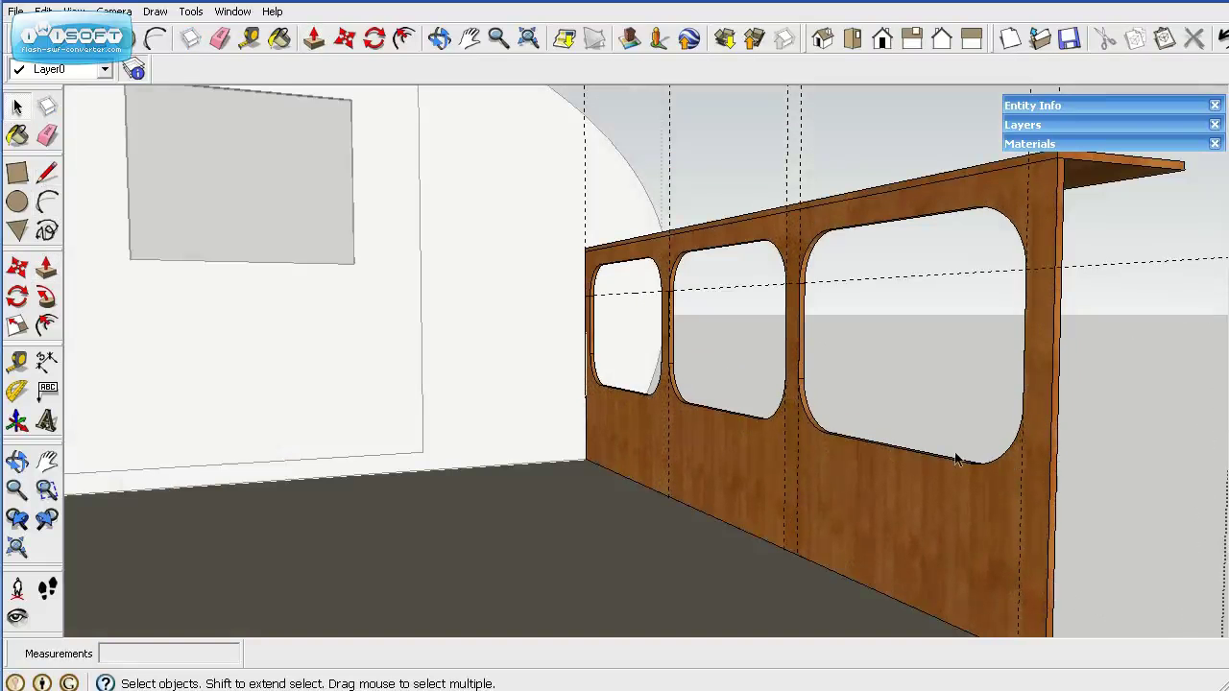
left_click_drag(514, 165, 1130, 519)
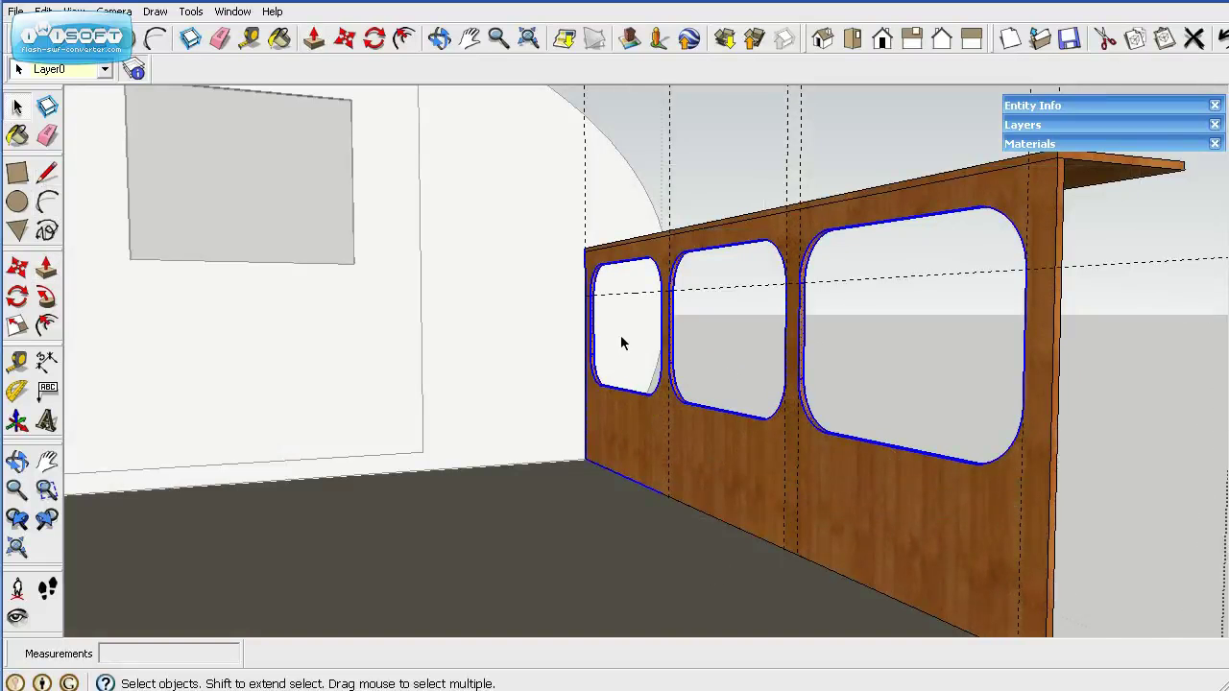
left_click(42, 11)
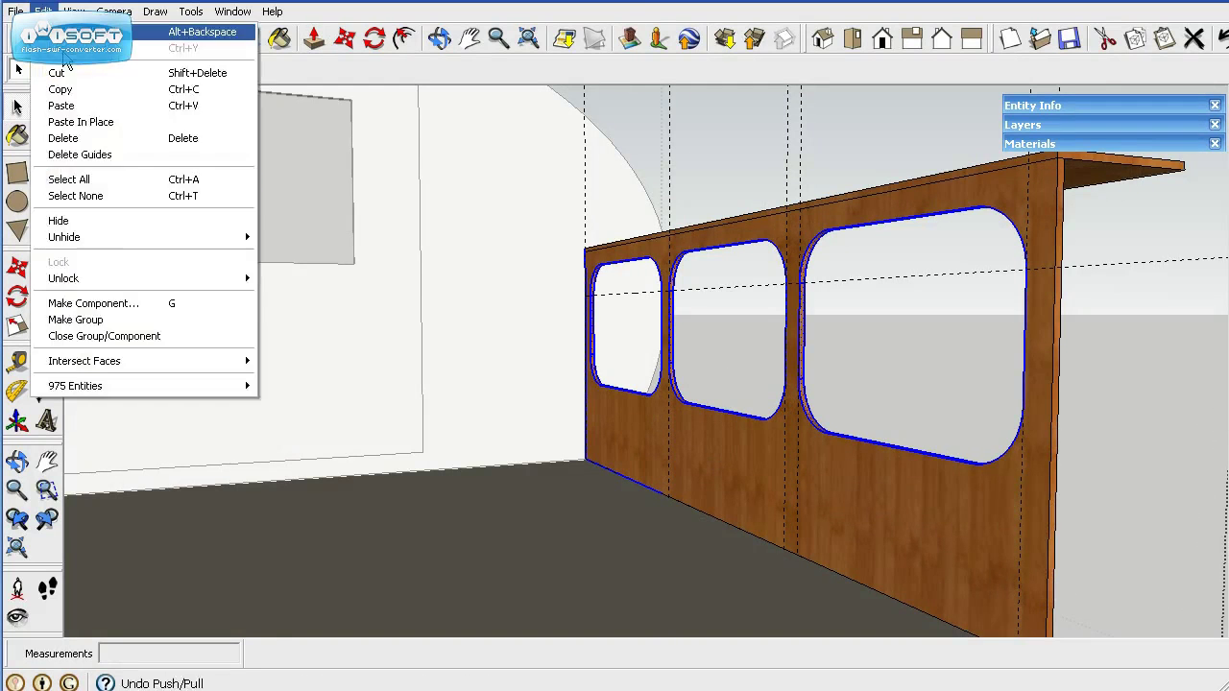
mouse_move(122, 386)
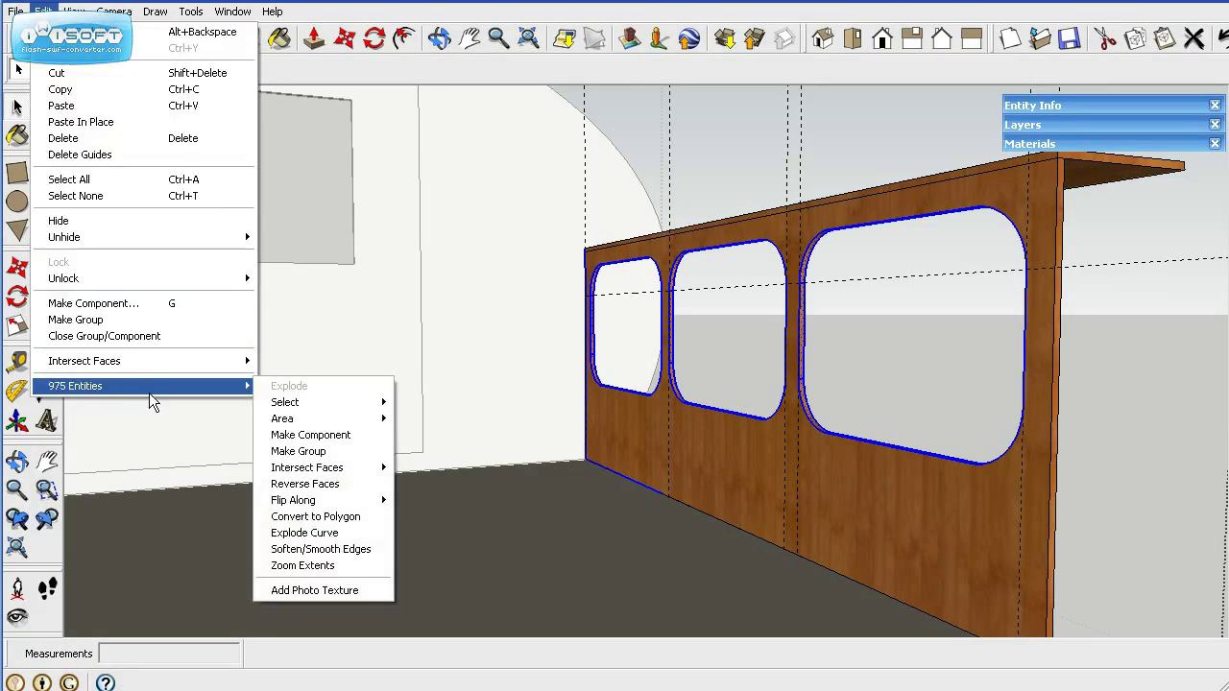
left_click(327, 552)
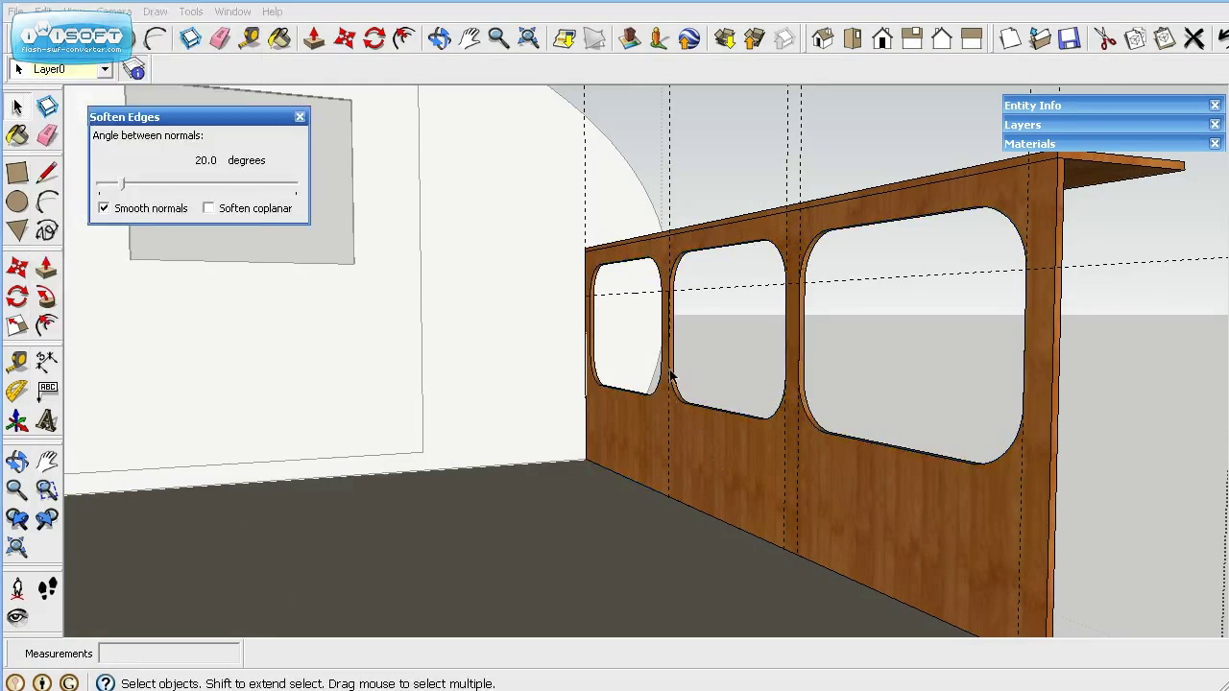
left_click(300, 118)
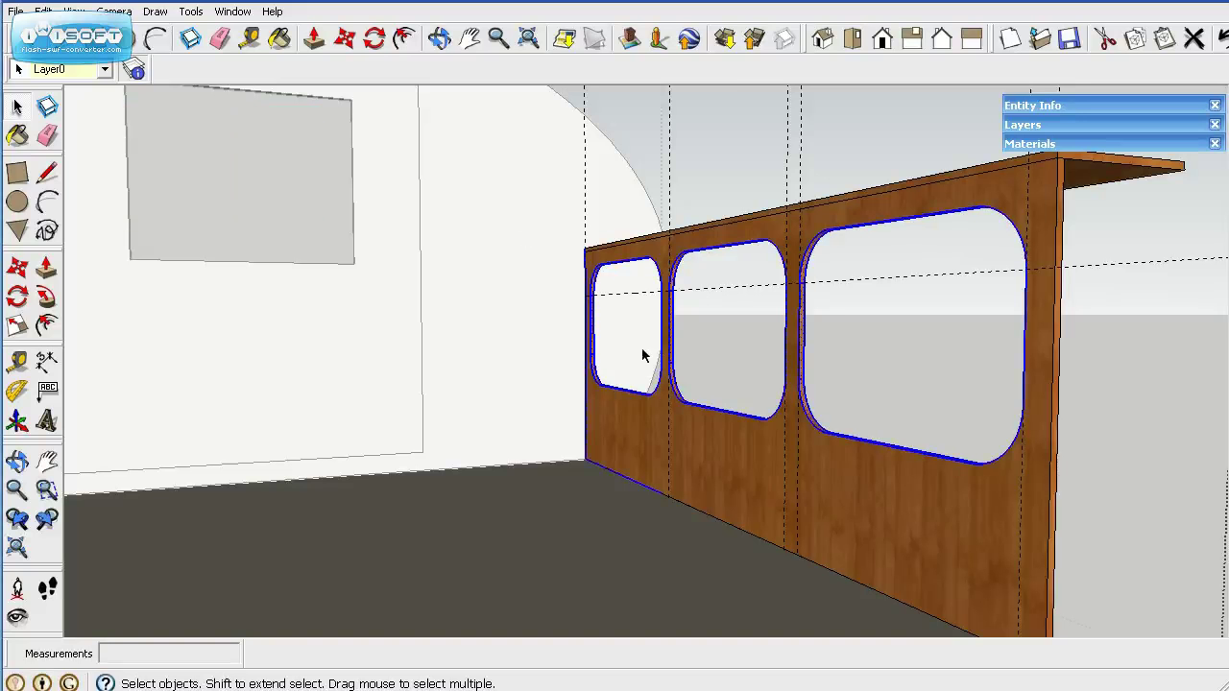
left_click(900, 396)
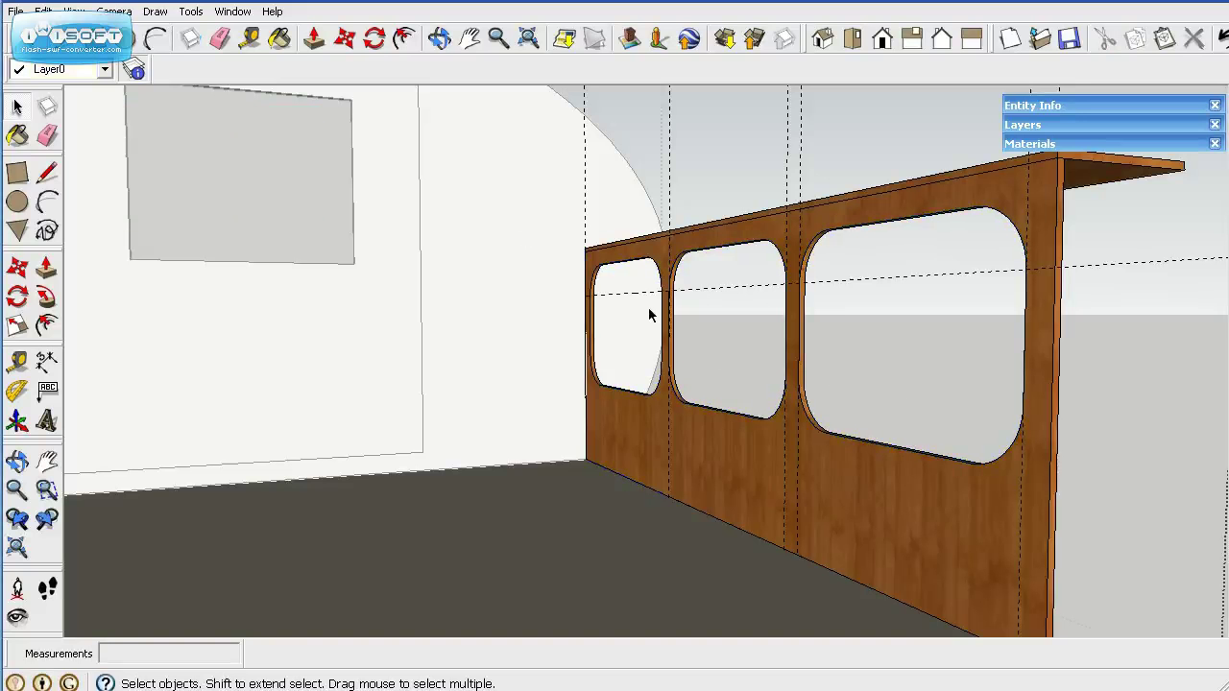
left_click(43, 10)
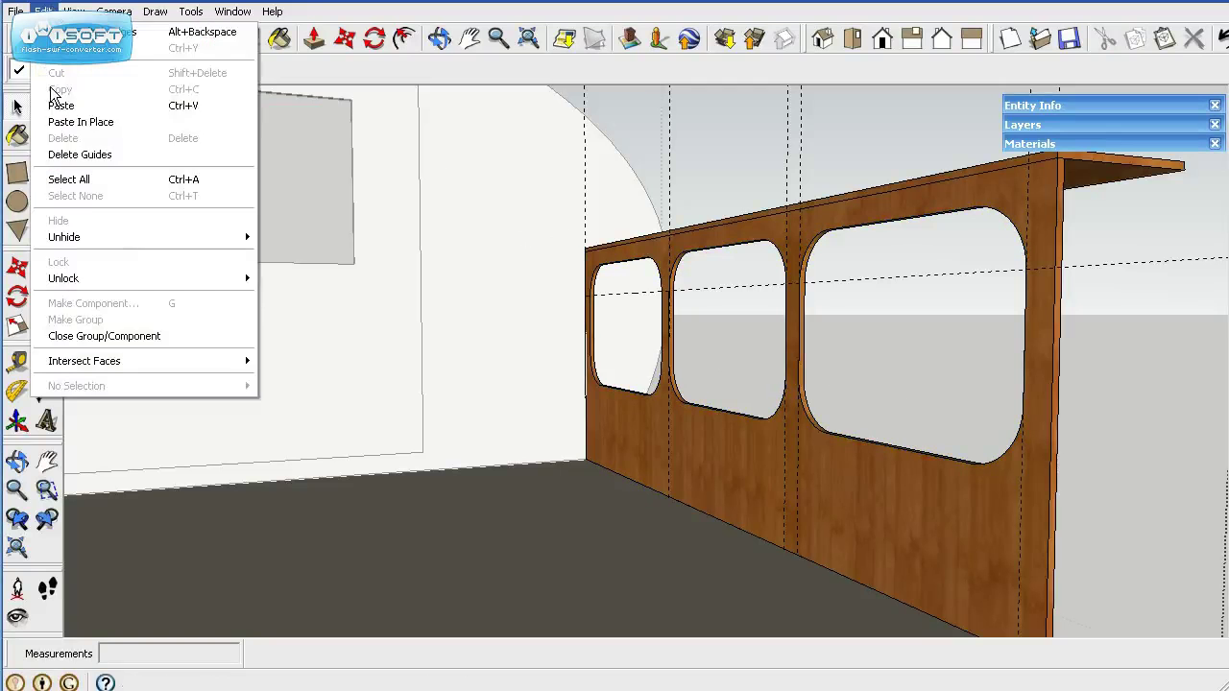
Delete all guide lines, zoom extents to the whole trailer, and expand the Layers list
left_click(65, 157)
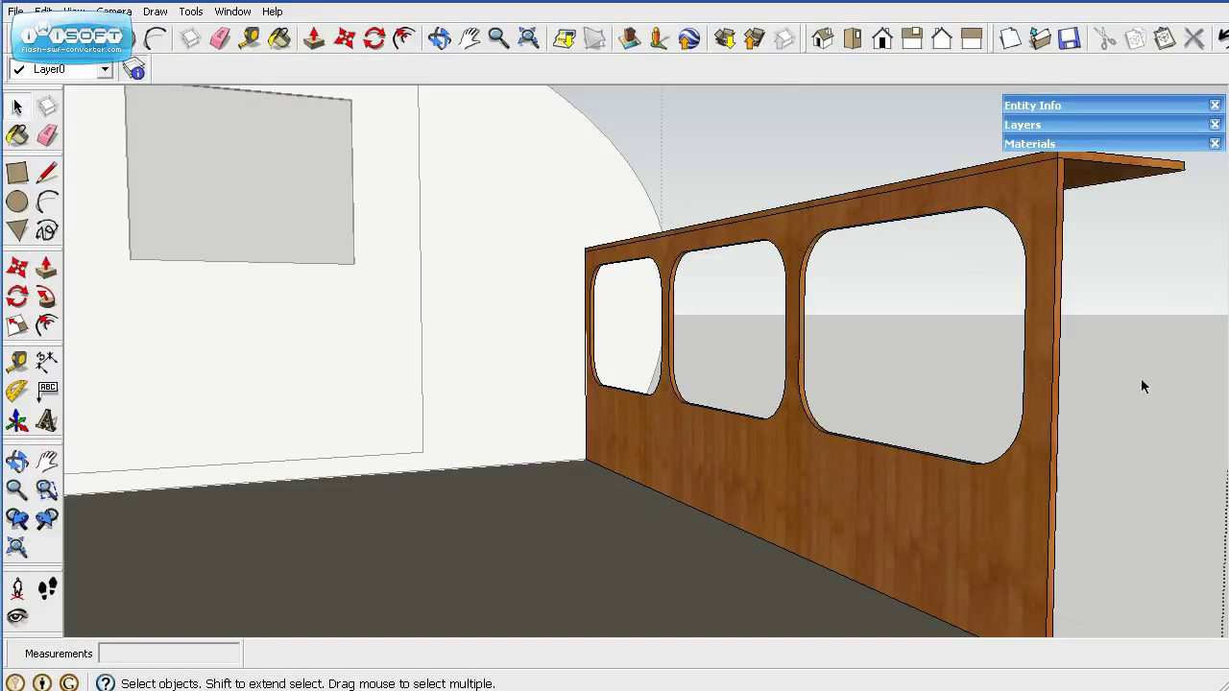
middle_click_drag(1141, 381, 830, 394)
key("shift+z")
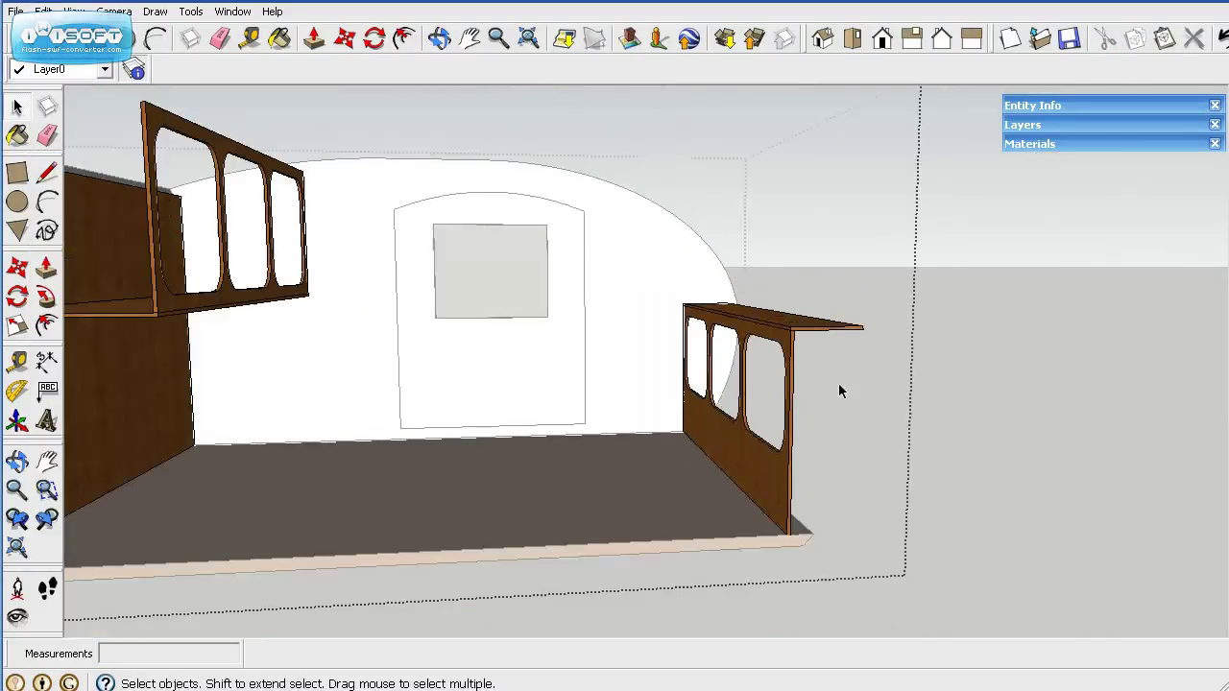
left_click(1130, 125)
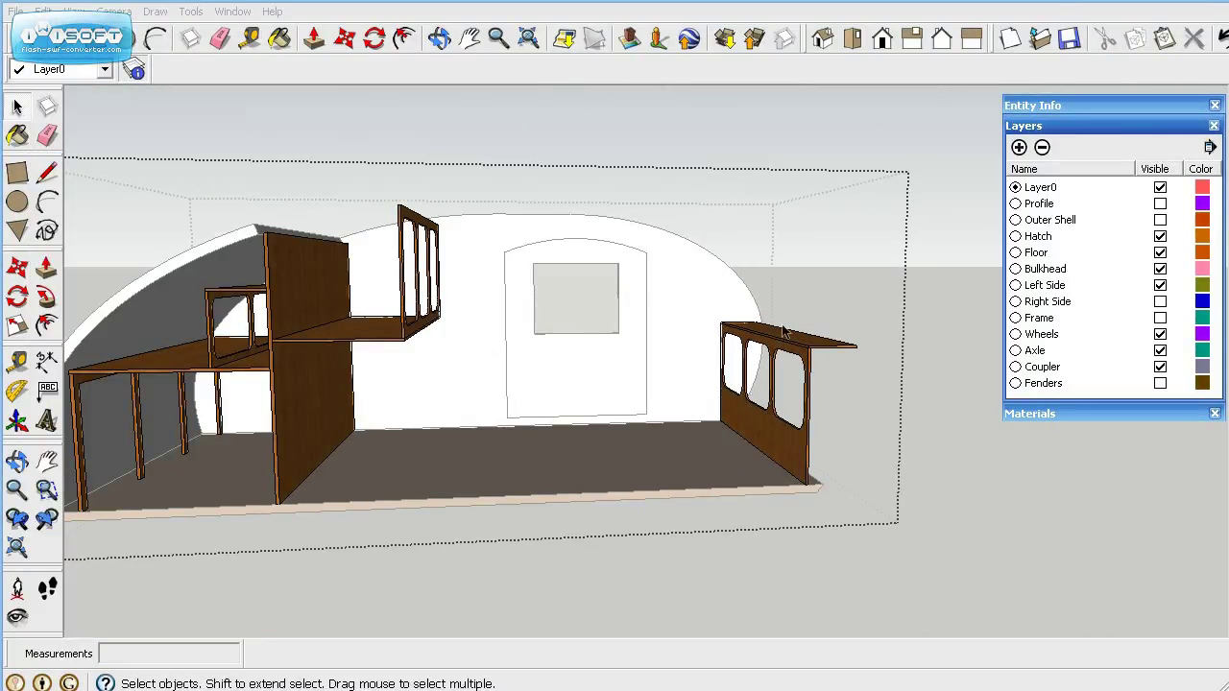
Turn on the Right Side, Frame, Outer Shell and Fenders layers, keep Profile hidden, then collapse Layers
left_click(1161, 304)
left_click(1160, 318)
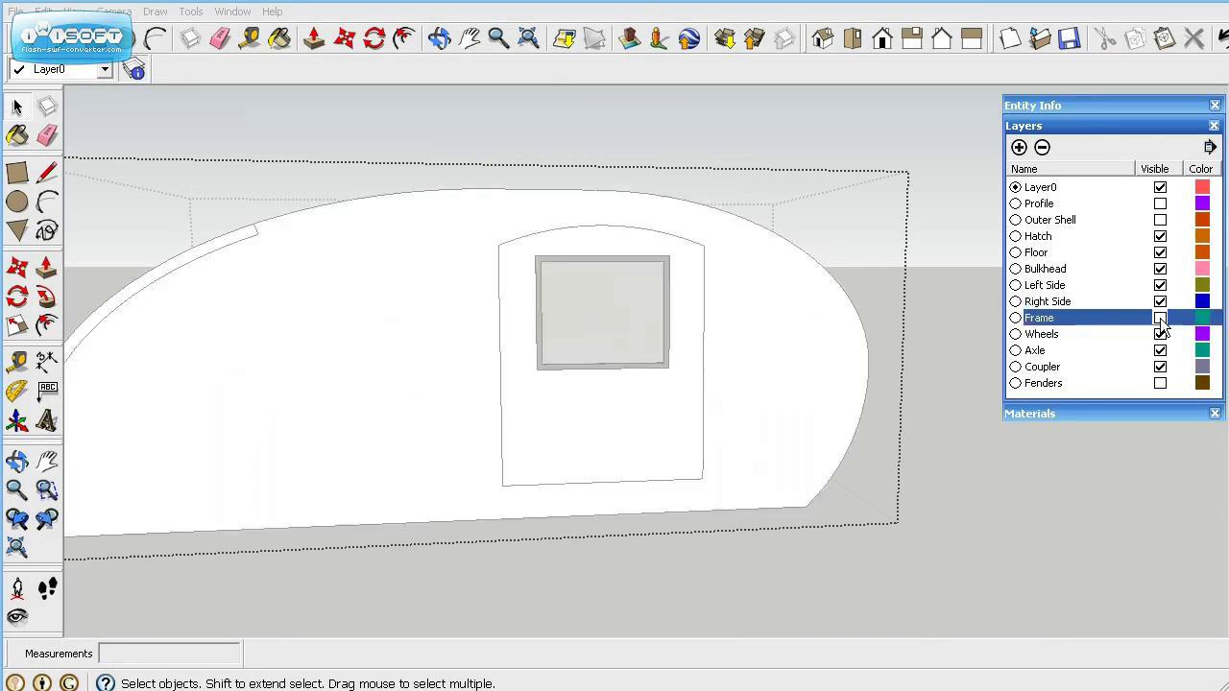
left_click(1160, 220)
left_click(1160, 204)
left_click(1160, 383)
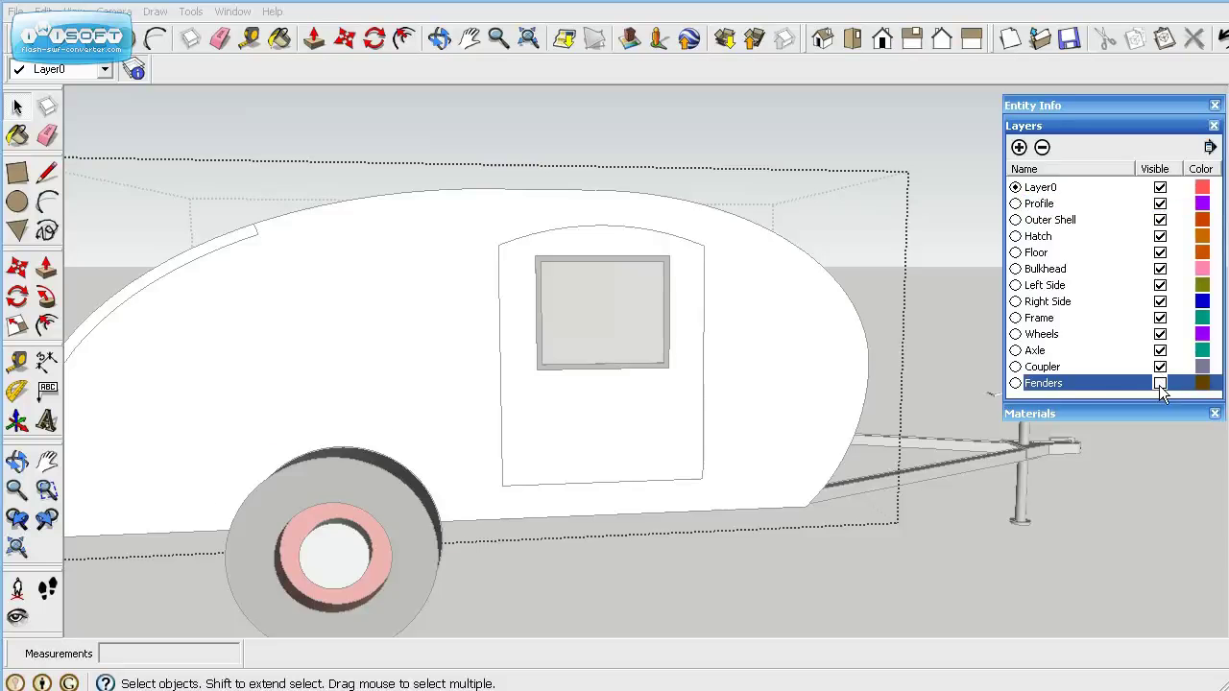
middle_click_drag(872, 442, 859, 258)
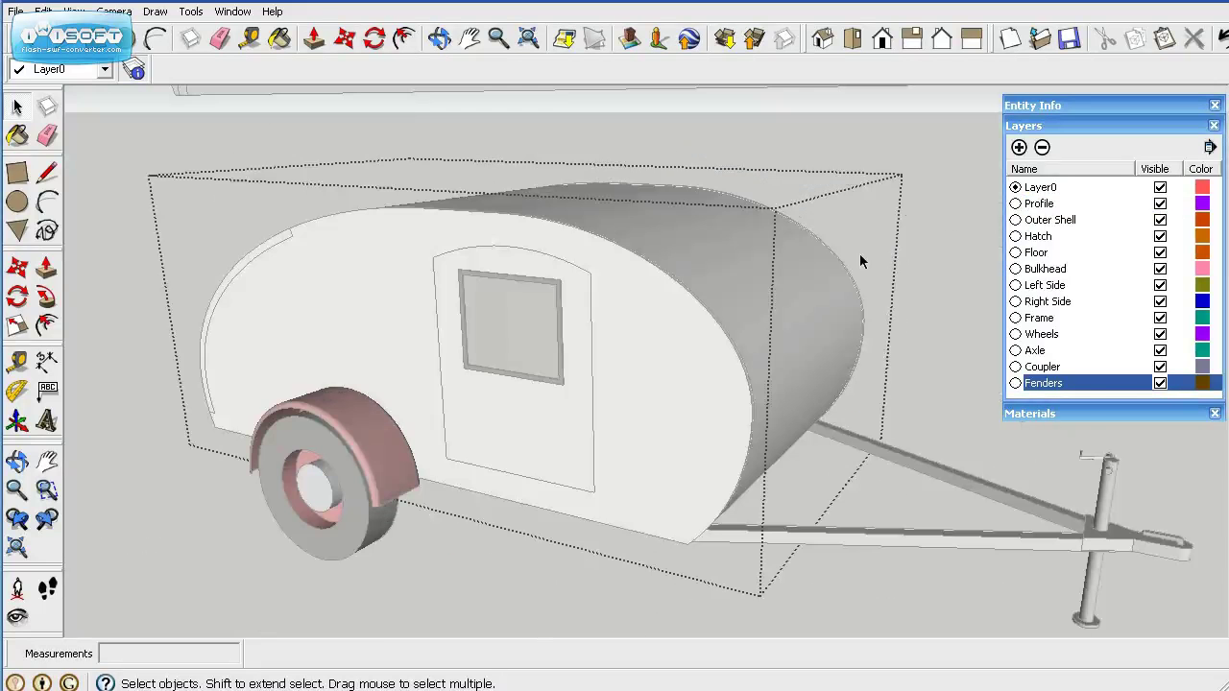
left_click(1160, 203)
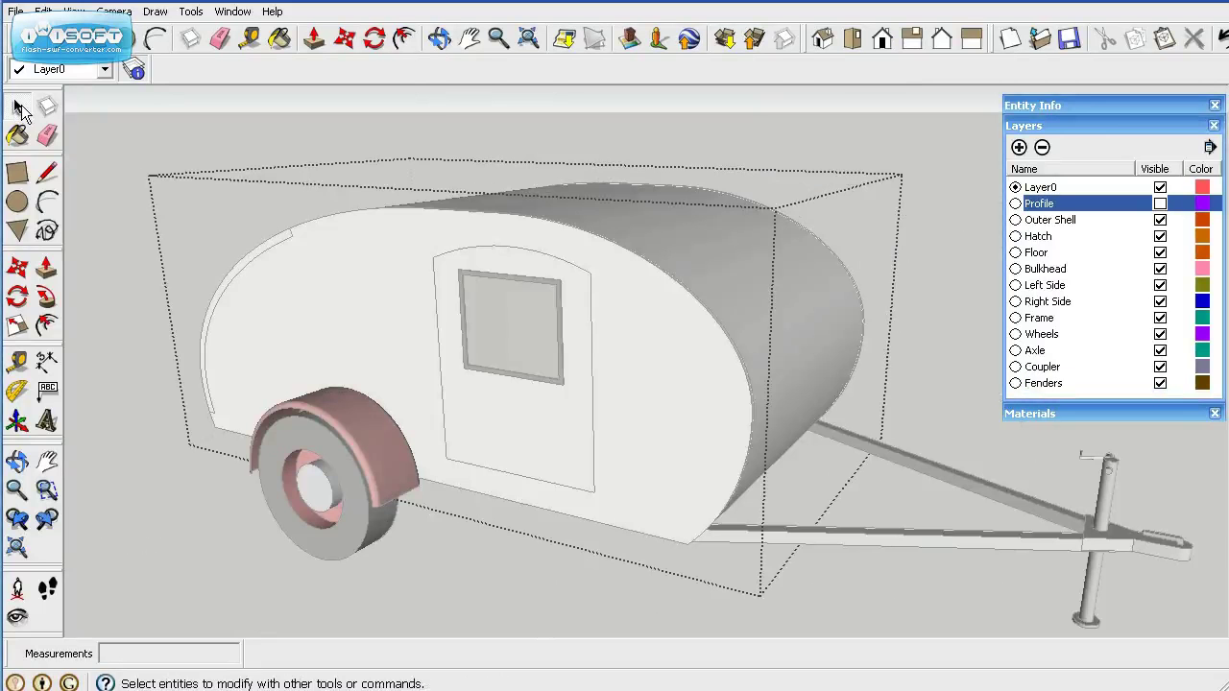
scroll(299, 394, "down", 2)
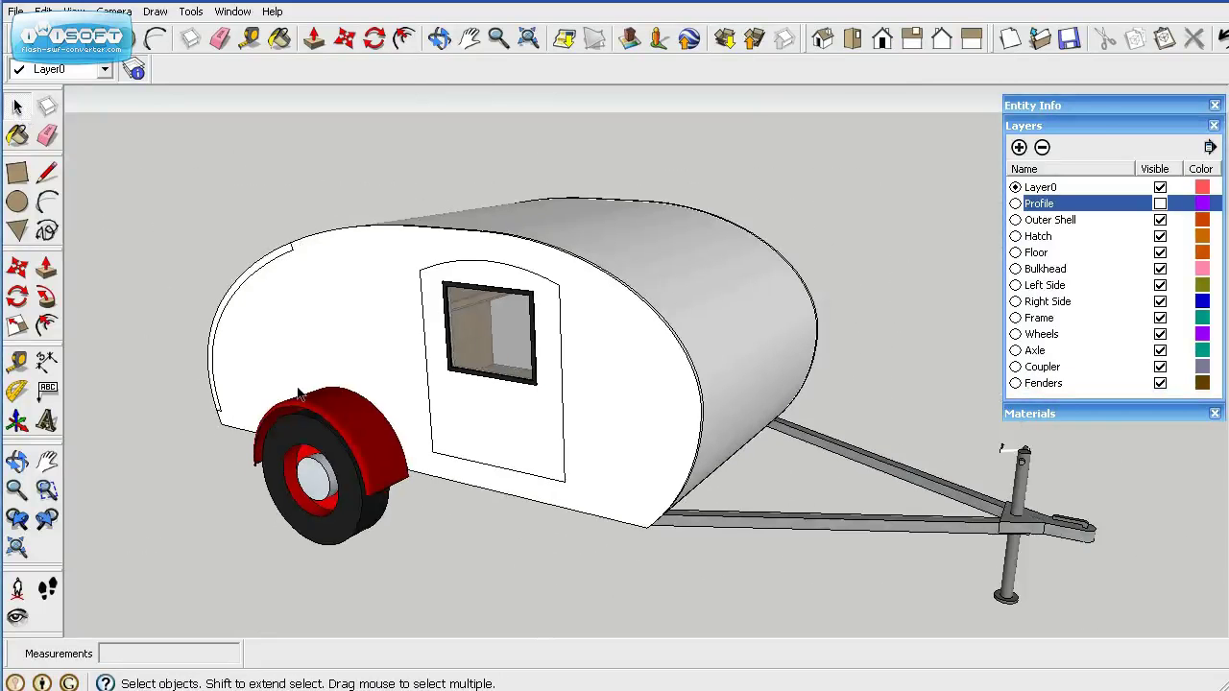
left_click(1102, 133)
left_click(1102, 128)
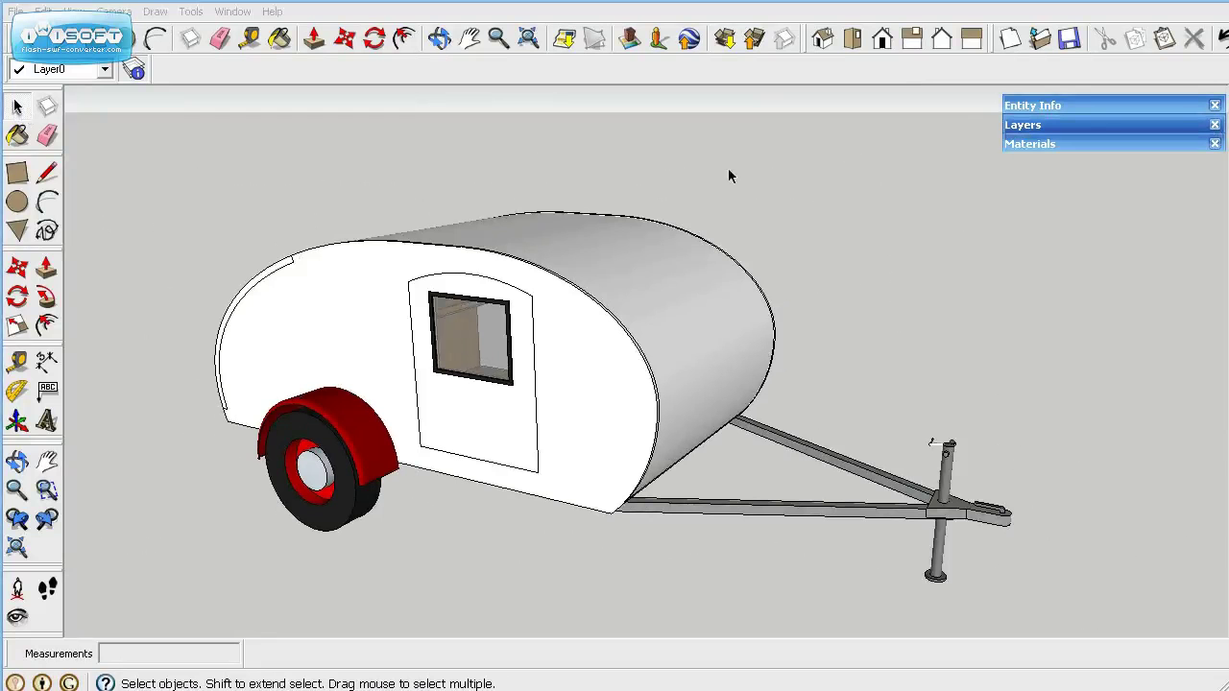